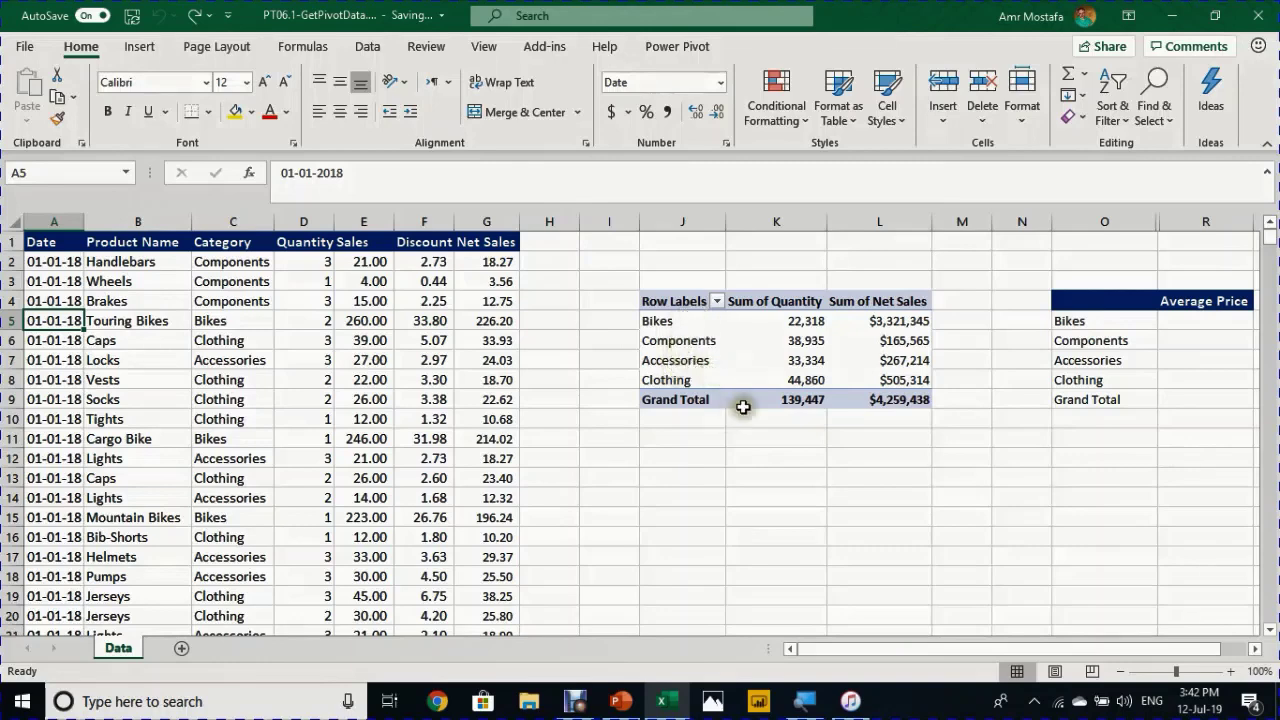
# Step: Enter the formula =L5/K5 in R5 to divide the Bikes net sales by the Bikes quantity from the pivot table
pyautogui.hscroll(2, 1252, 650)
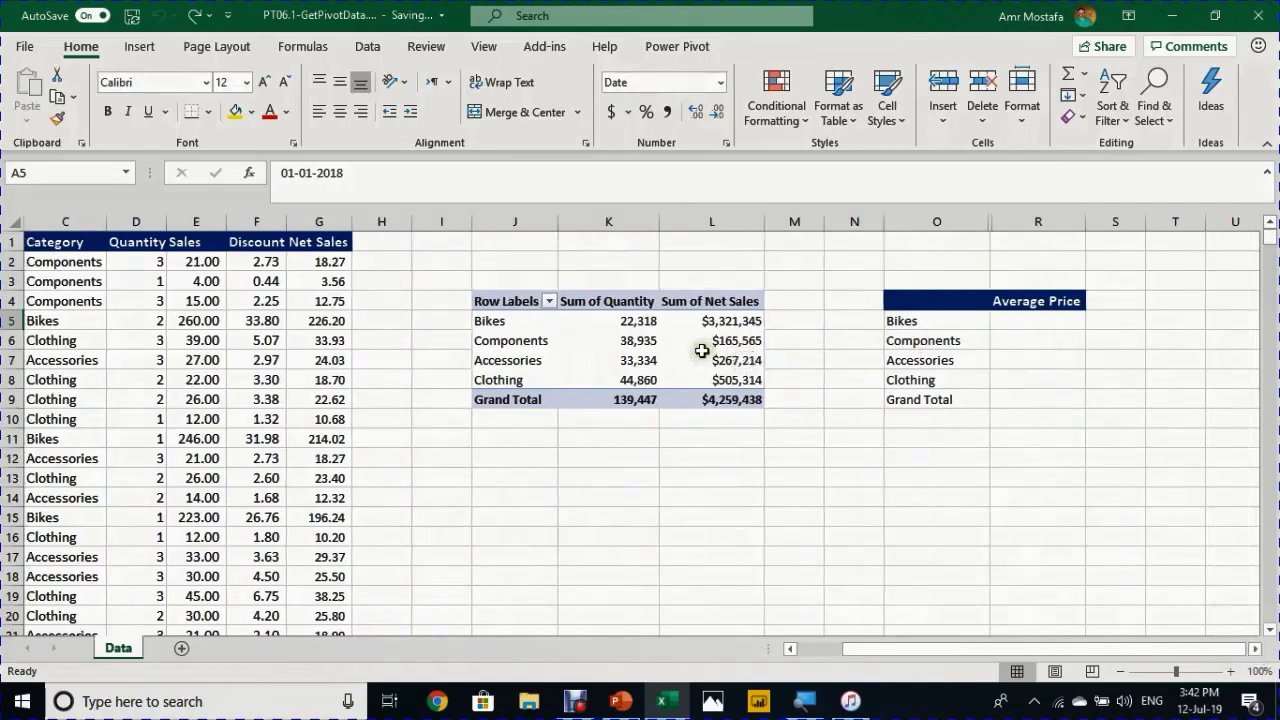
pyautogui.moveTo(707, 350)
pyautogui.moveTo(749, 388)
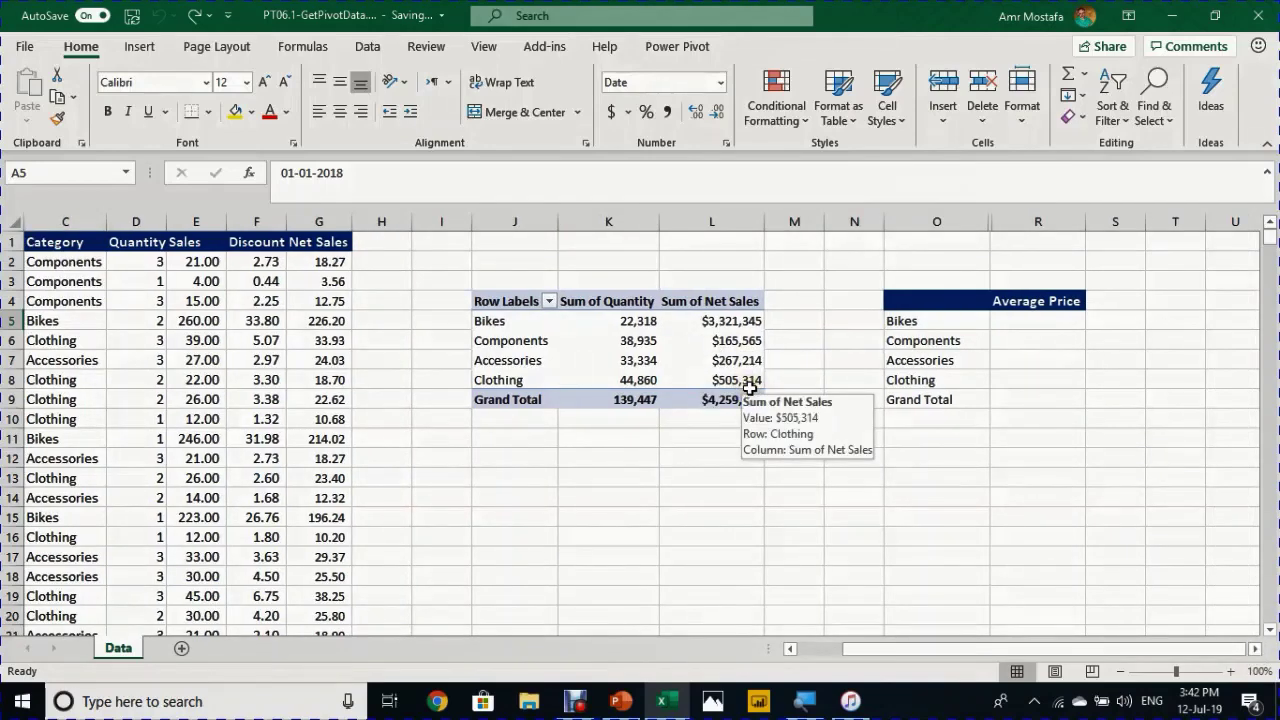
pyautogui.click(1037, 320)
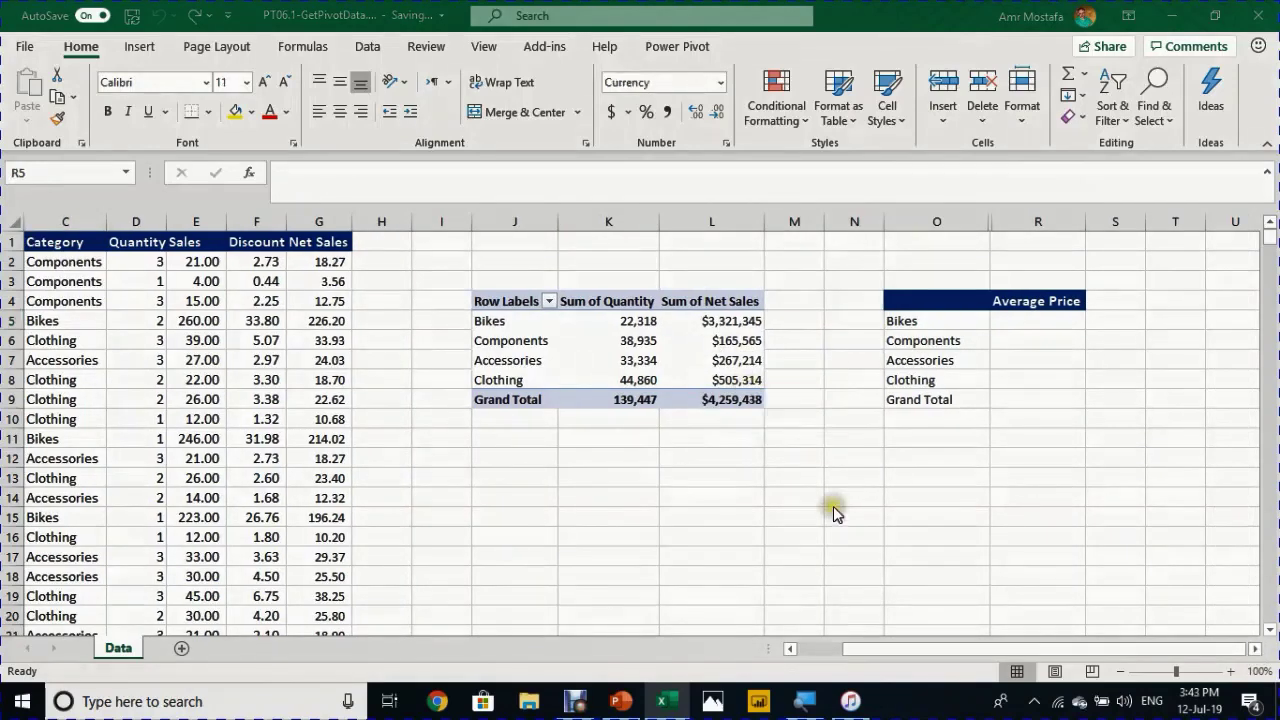
pyautogui.click(1041, 318)
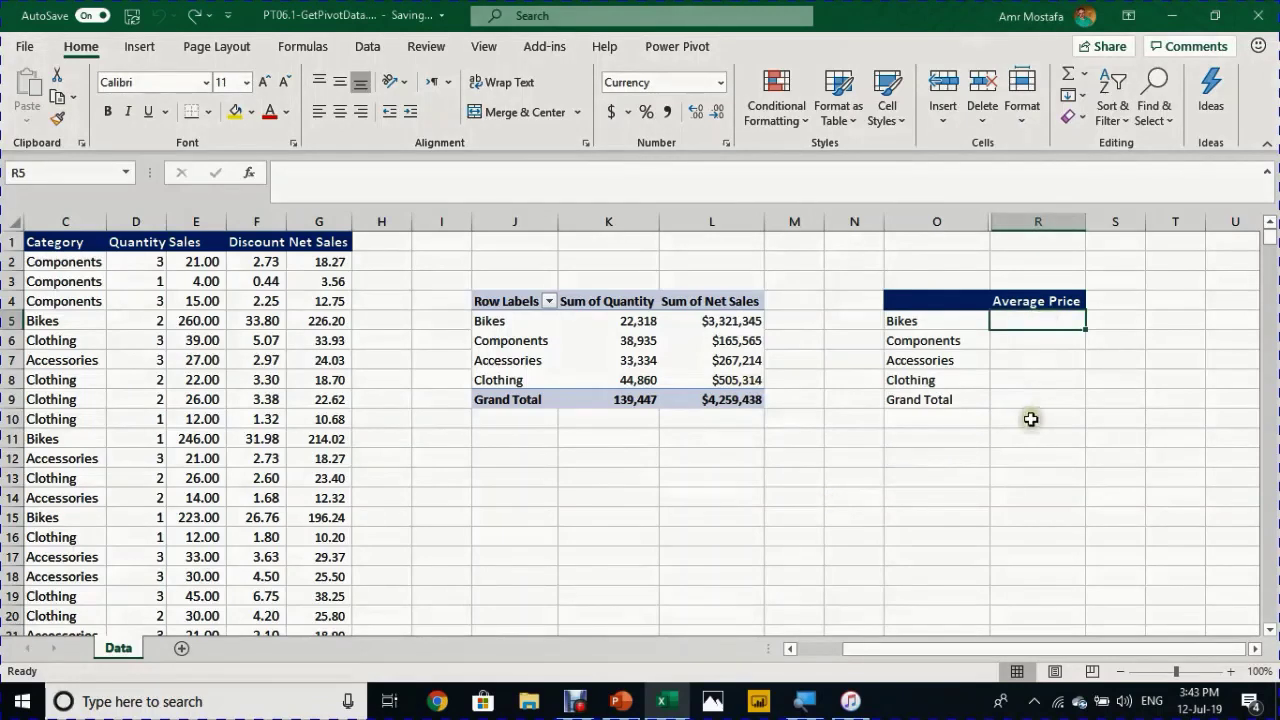
pyautogui.write('=')
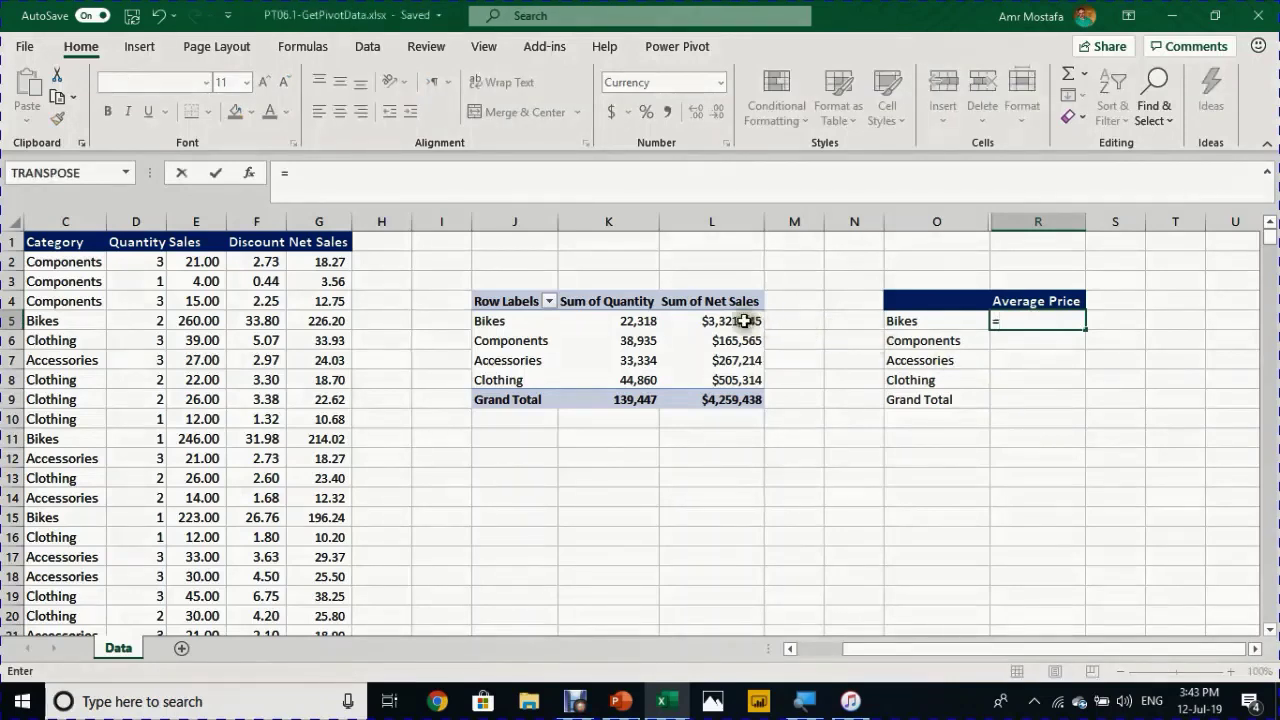
pyautogui.click(758, 321)
pyautogui.write('/')
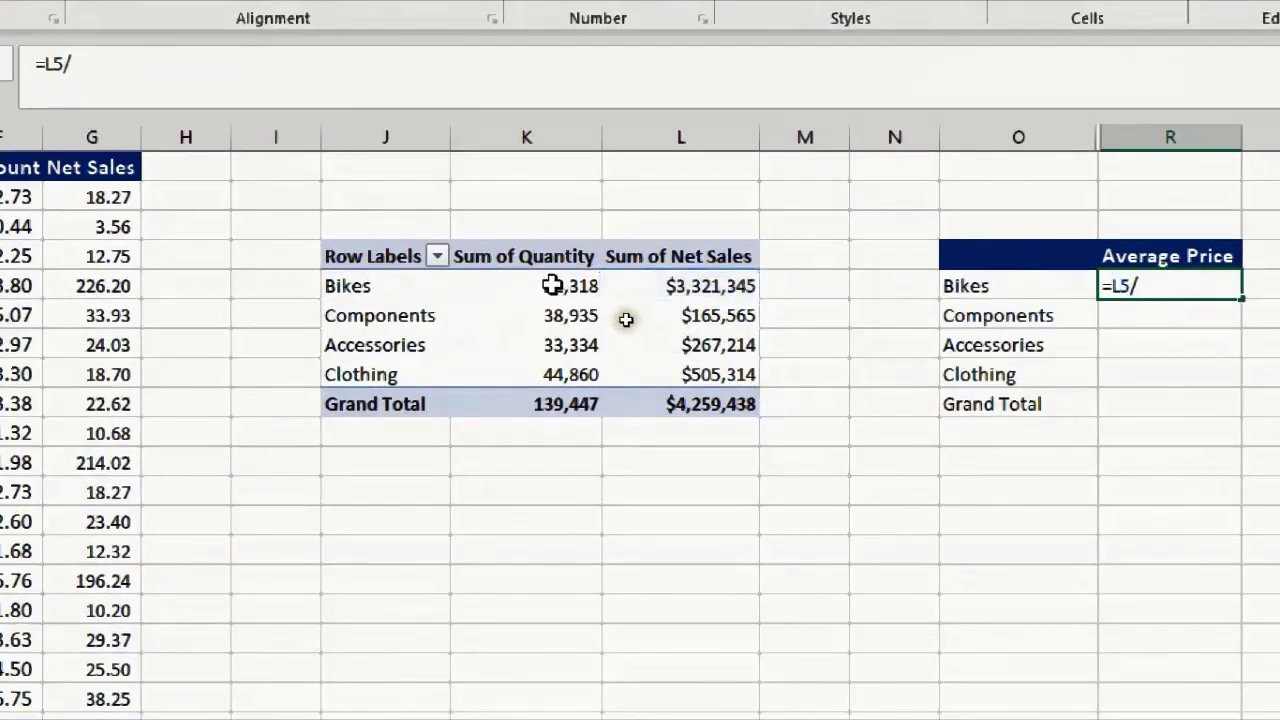
pyautogui.click(566, 288)
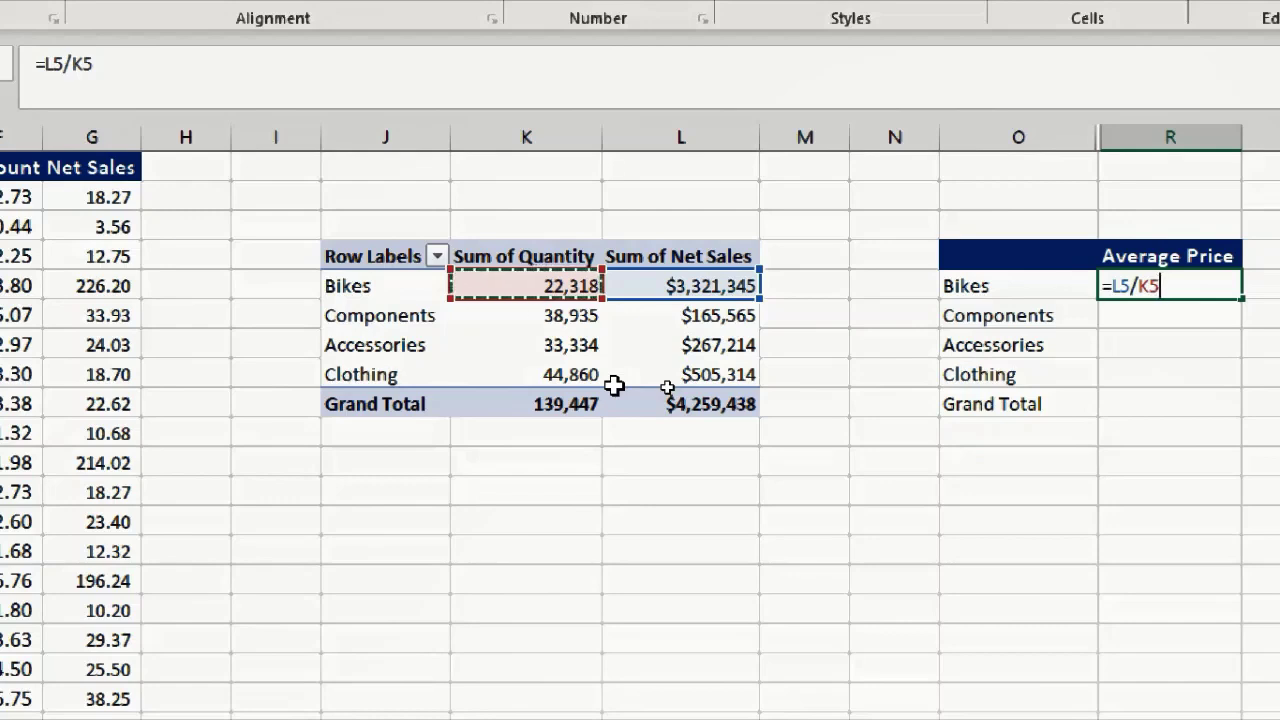
pyautogui.press('Return')
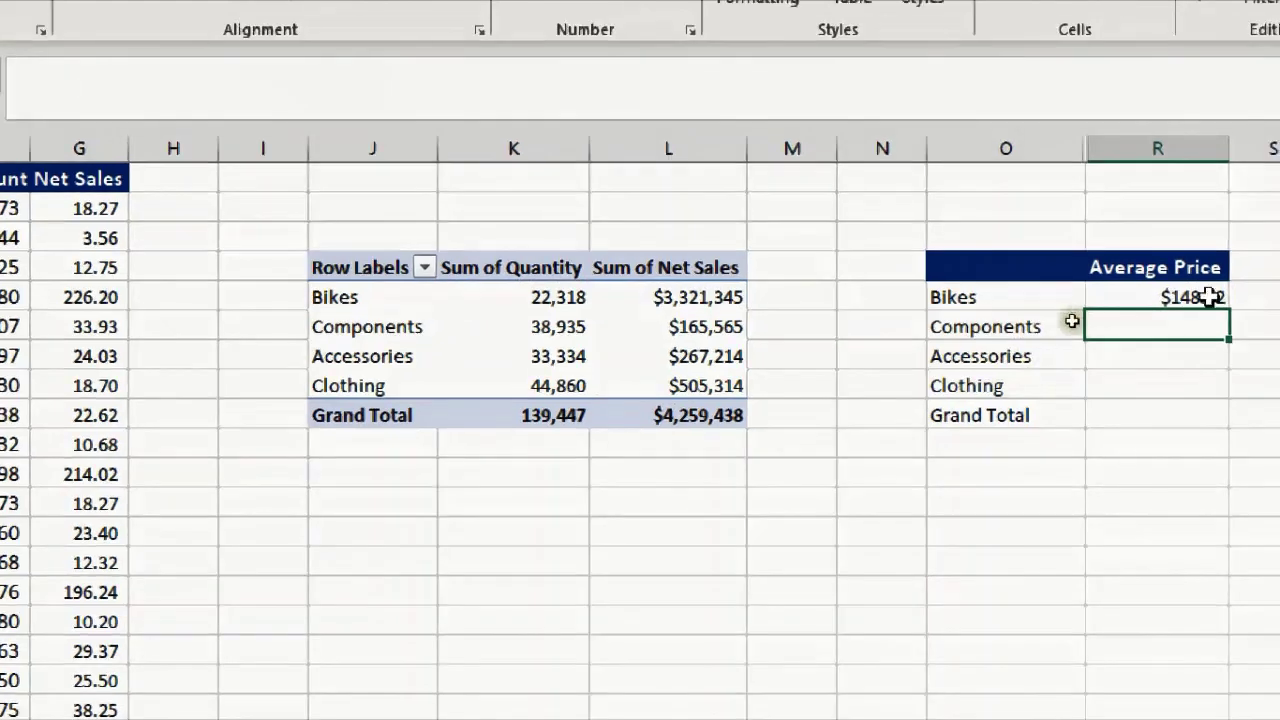
# Step: Fill the Bikes average price formula down through the Grand Total row in R9
pyautogui.click(1205, 297)
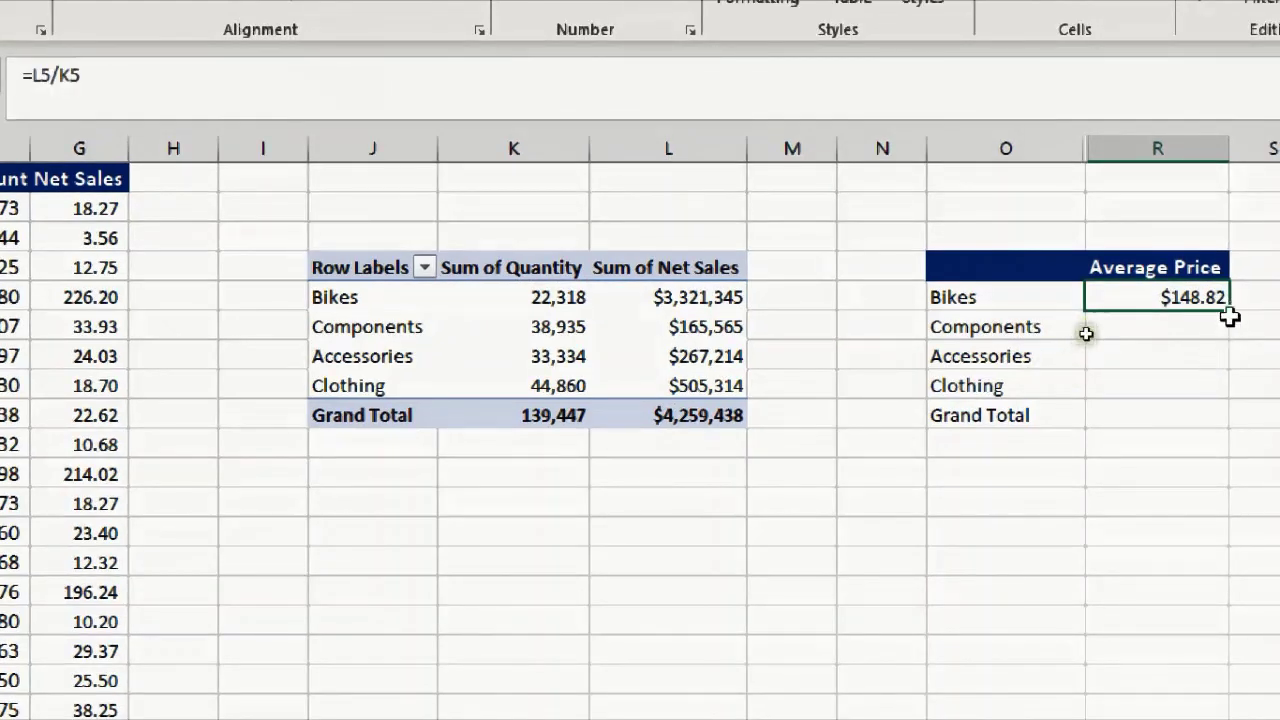
pyautogui.moveTo(1230, 310); pyautogui.dragTo(1209, 428)
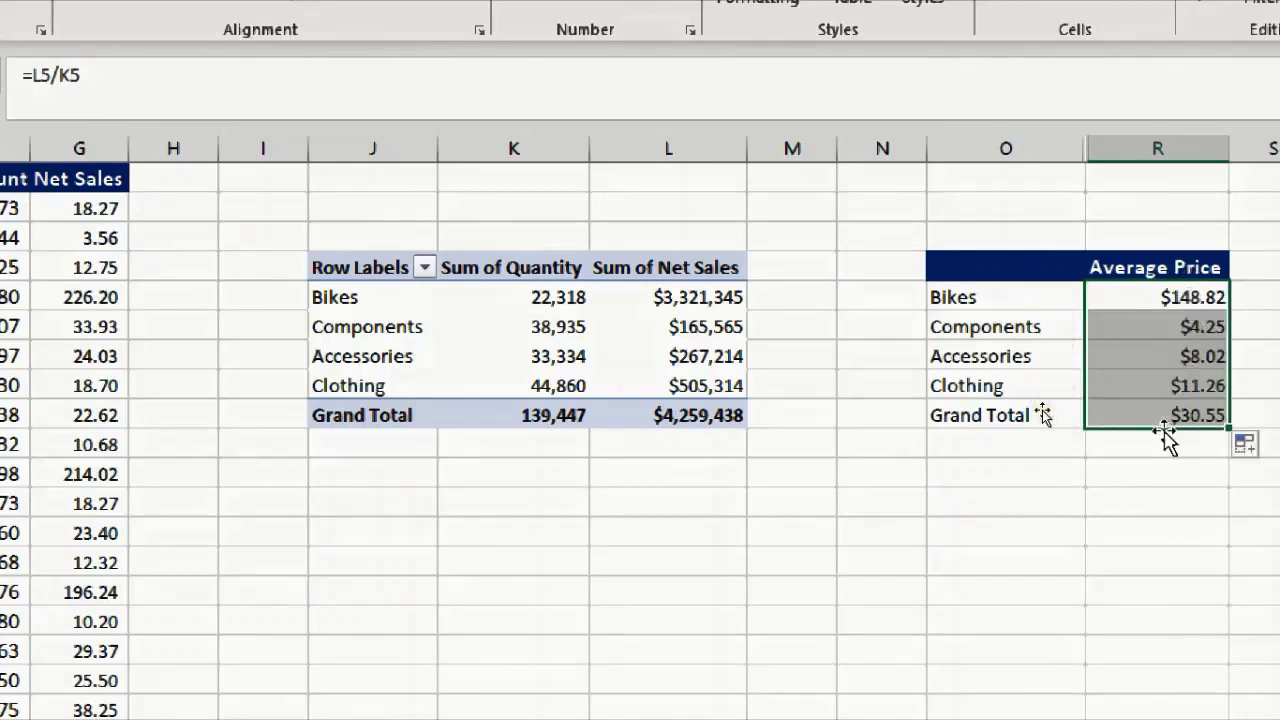
pyautogui.click(1165, 324)
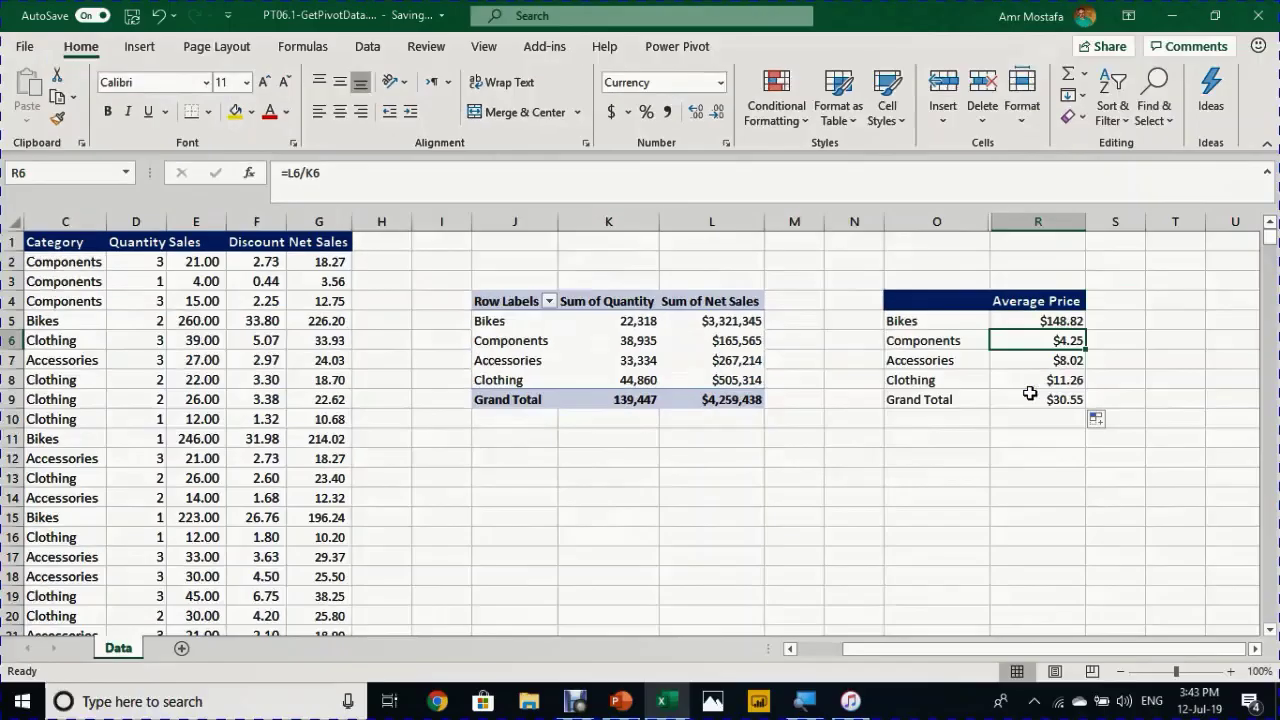
pyautogui.press('alt')
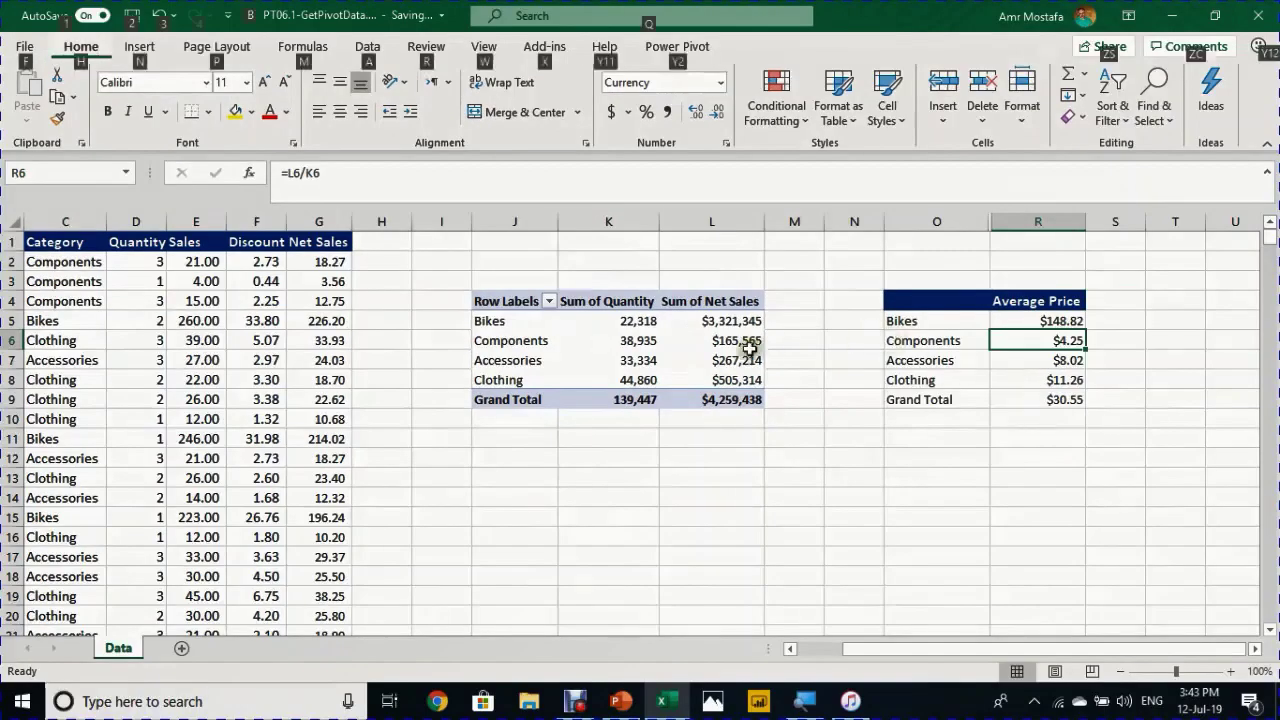
# Step: Add the Product Name field to the pivot table's rows beneath Category
pyautogui.click(598, 360)
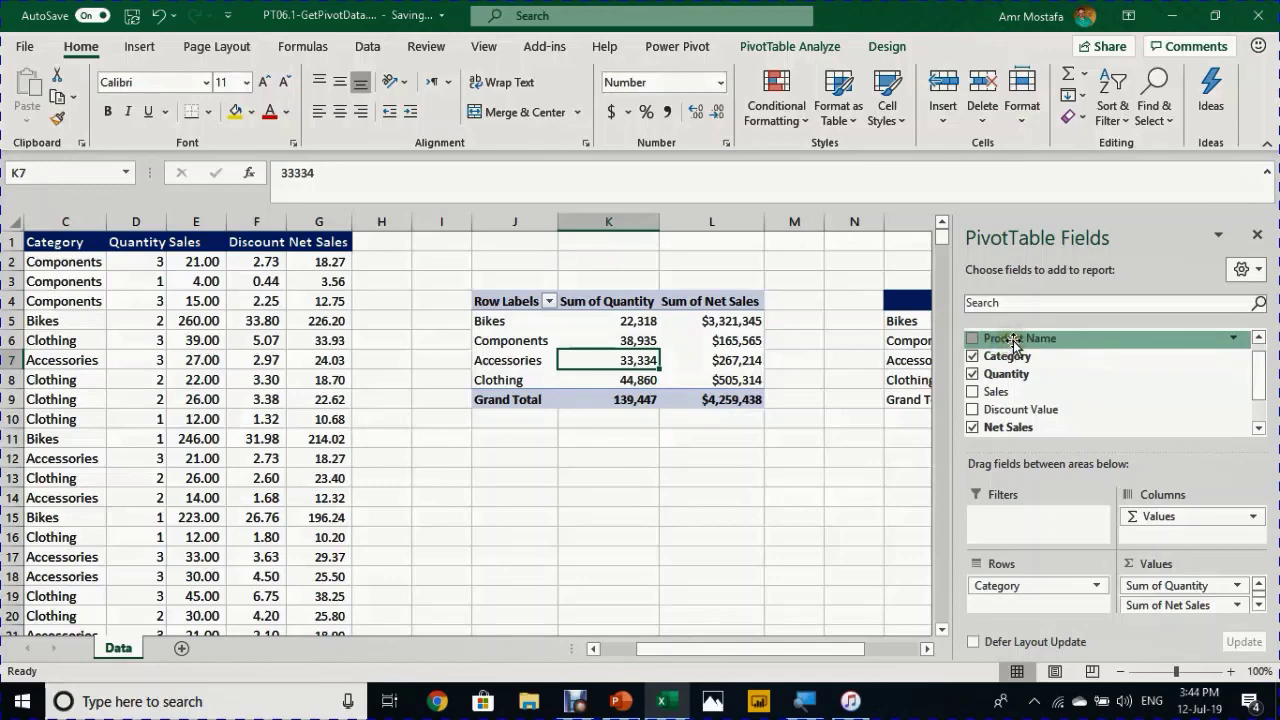
pyautogui.moveTo(1013, 341); pyautogui.dragTo(1012, 606)
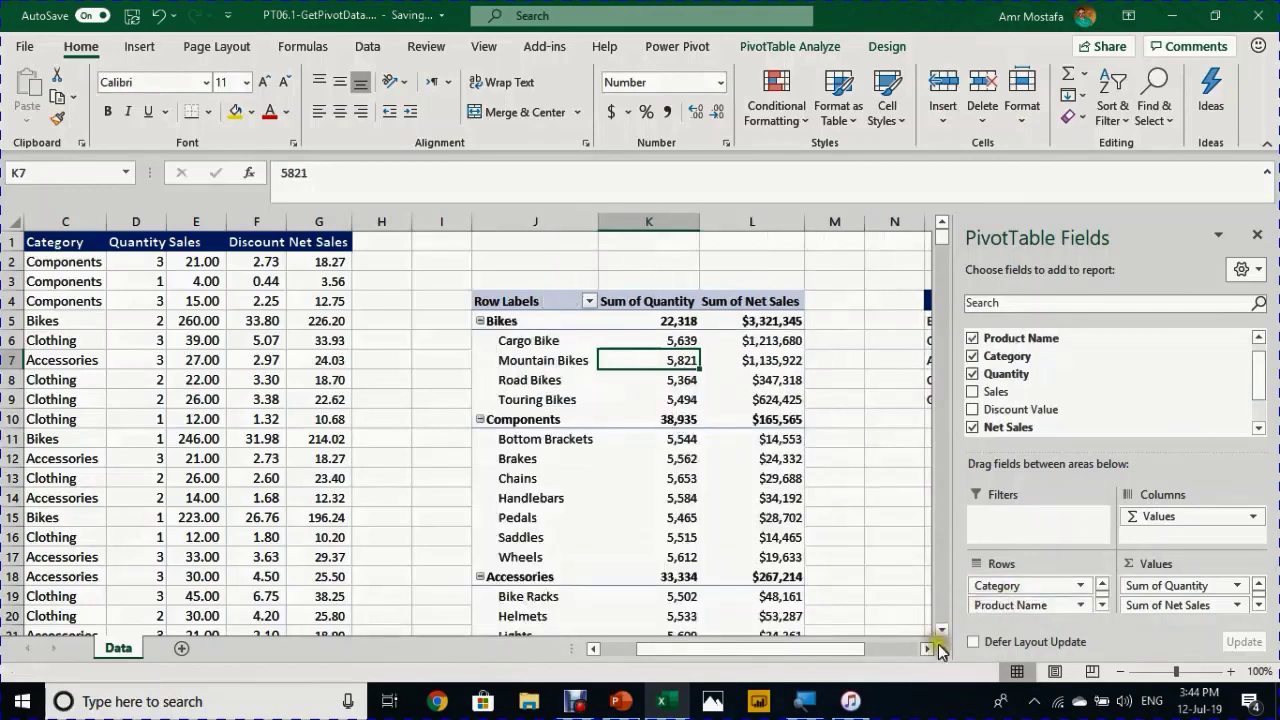
pyautogui.click(928, 650)
pyautogui.click(928, 650)
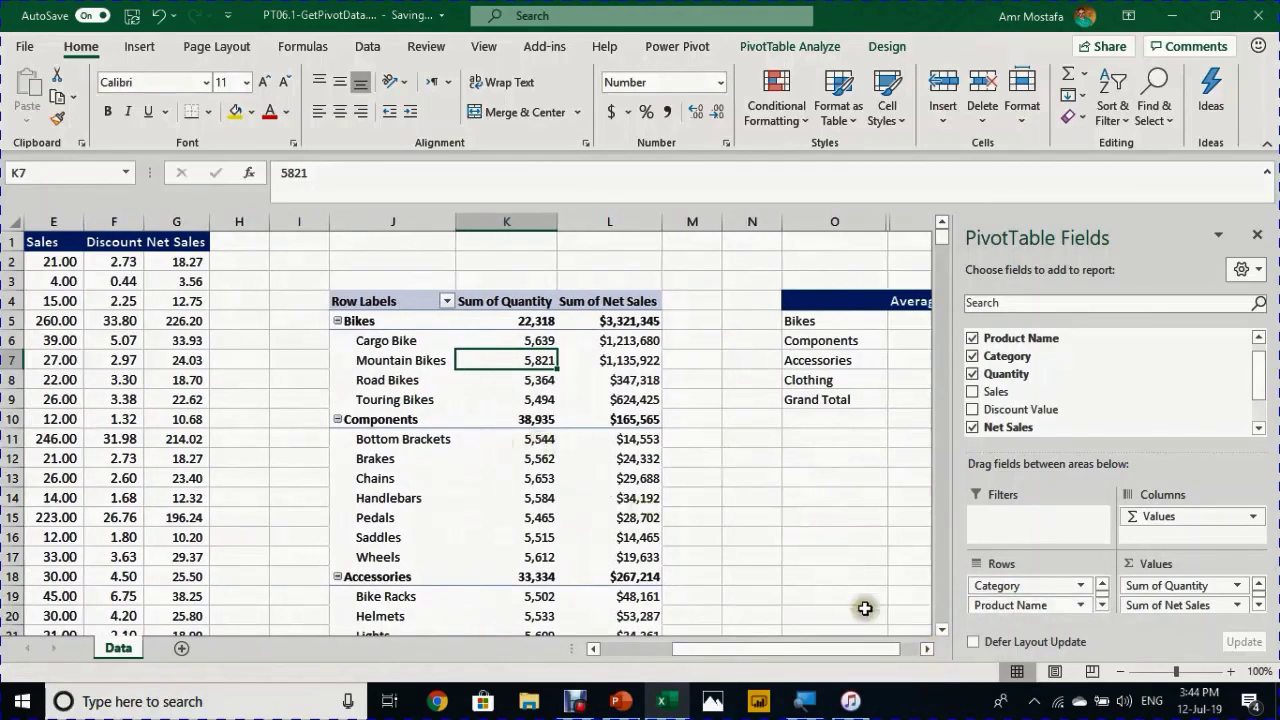
pyautogui.click(928, 649)
pyautogui.click(928, 649)
pyautogui.click(928, 649)
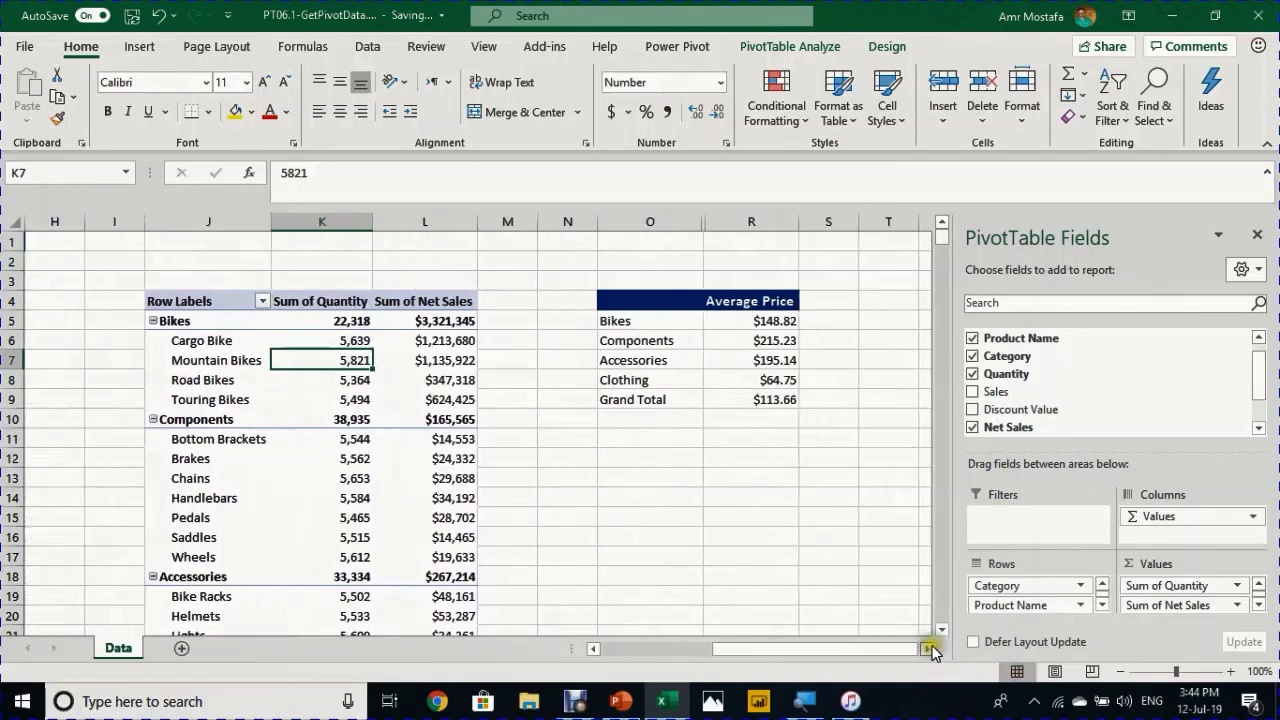
# Step: Check which pivot table cells the Average Price formulas reference, comparing the Components formula in R6 with the Components subtotal row
pyautogui.click(763, 321)
pyautogui.click(752, 339)
pyautogui.click(205, 419)
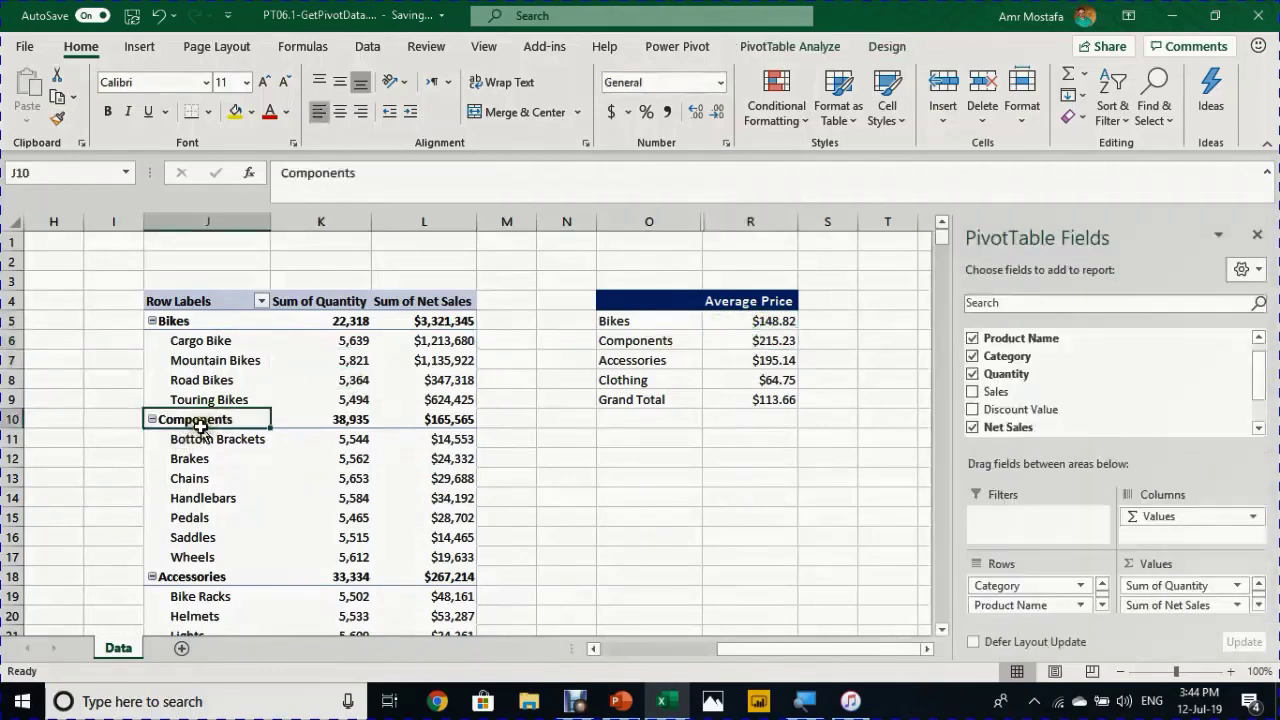
pyautogui.click(455, 420)
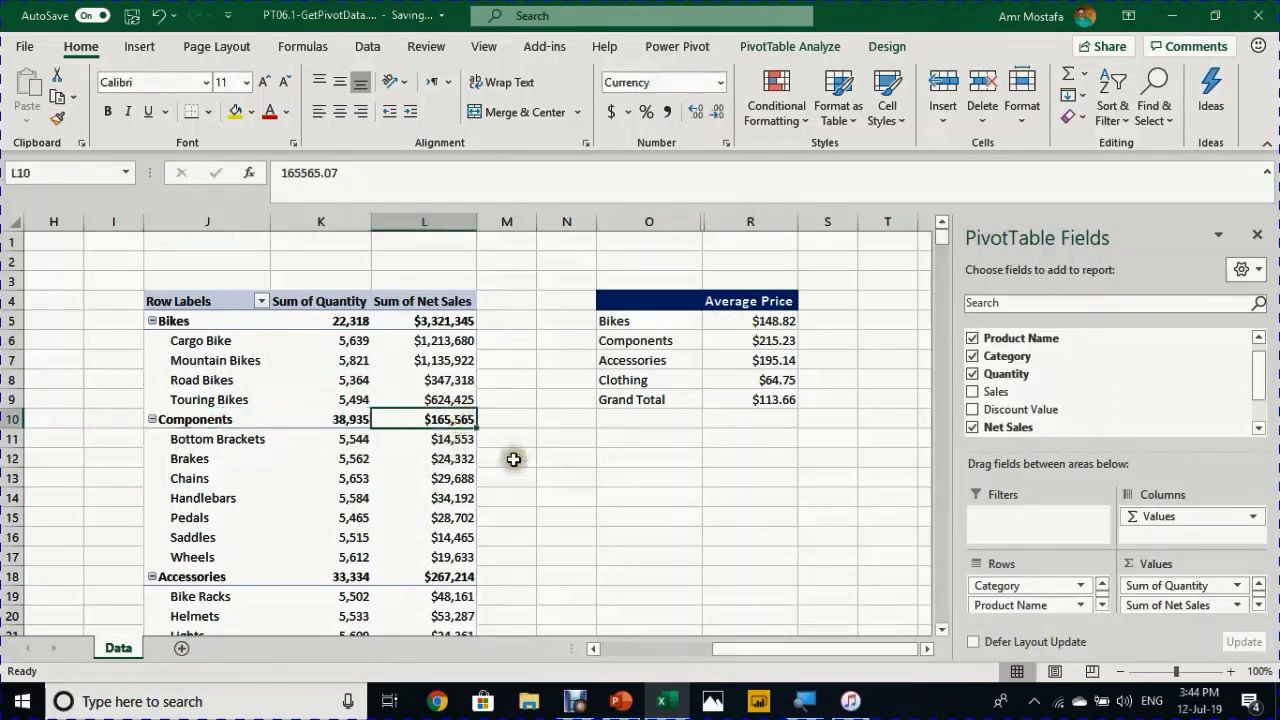
pyautogui.click(365, 418)
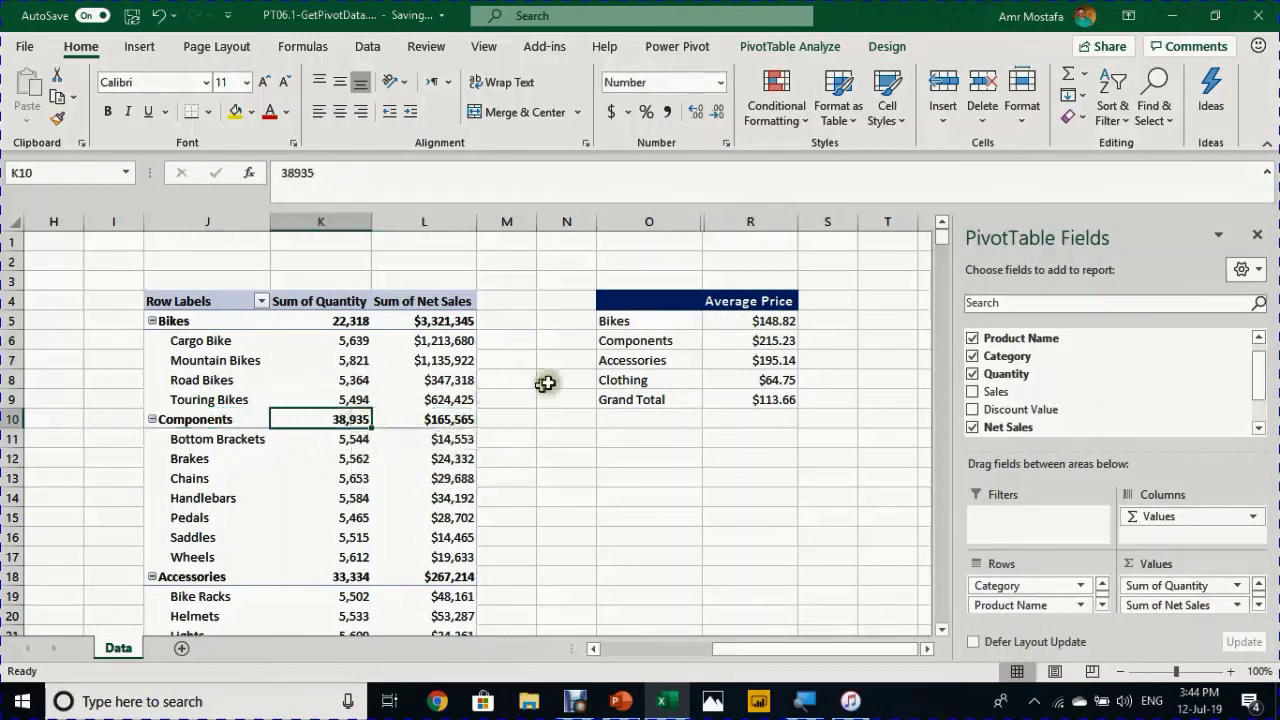
pyautogui.doubleClick(748, 338)
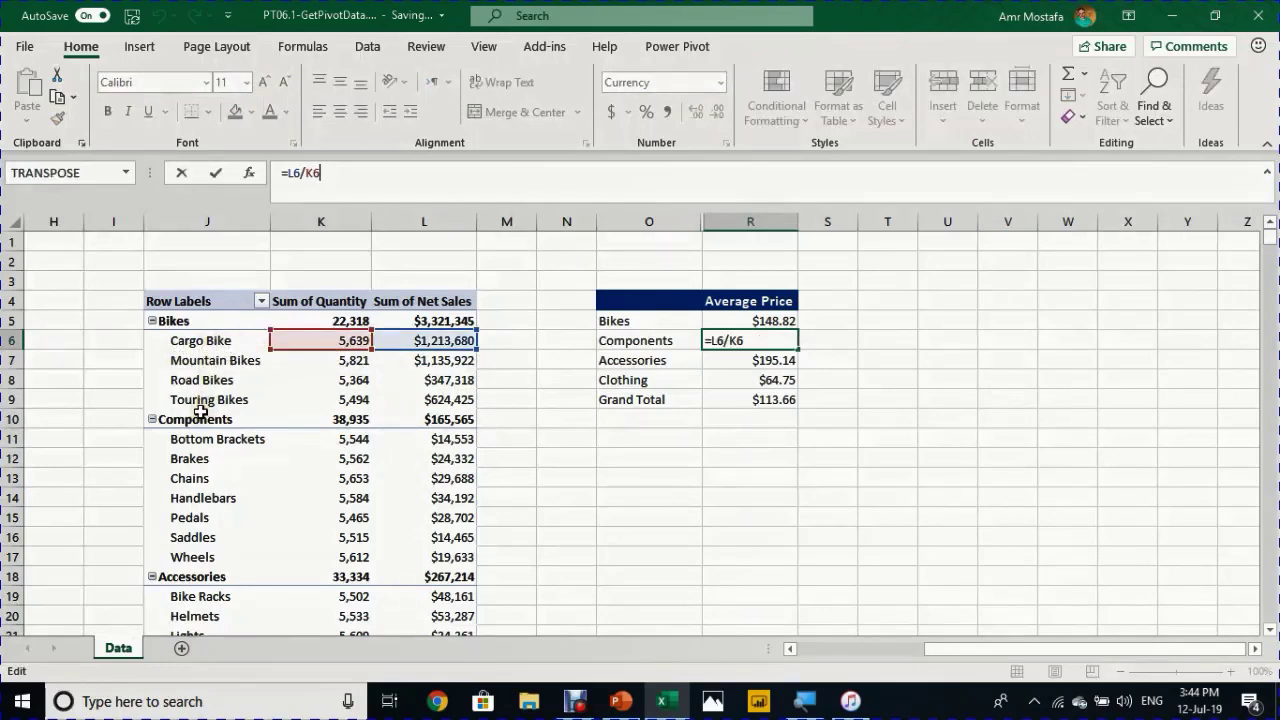
pyautogui.hotkey('ctrl', 'Return')
pyautogui.click(728, 360)
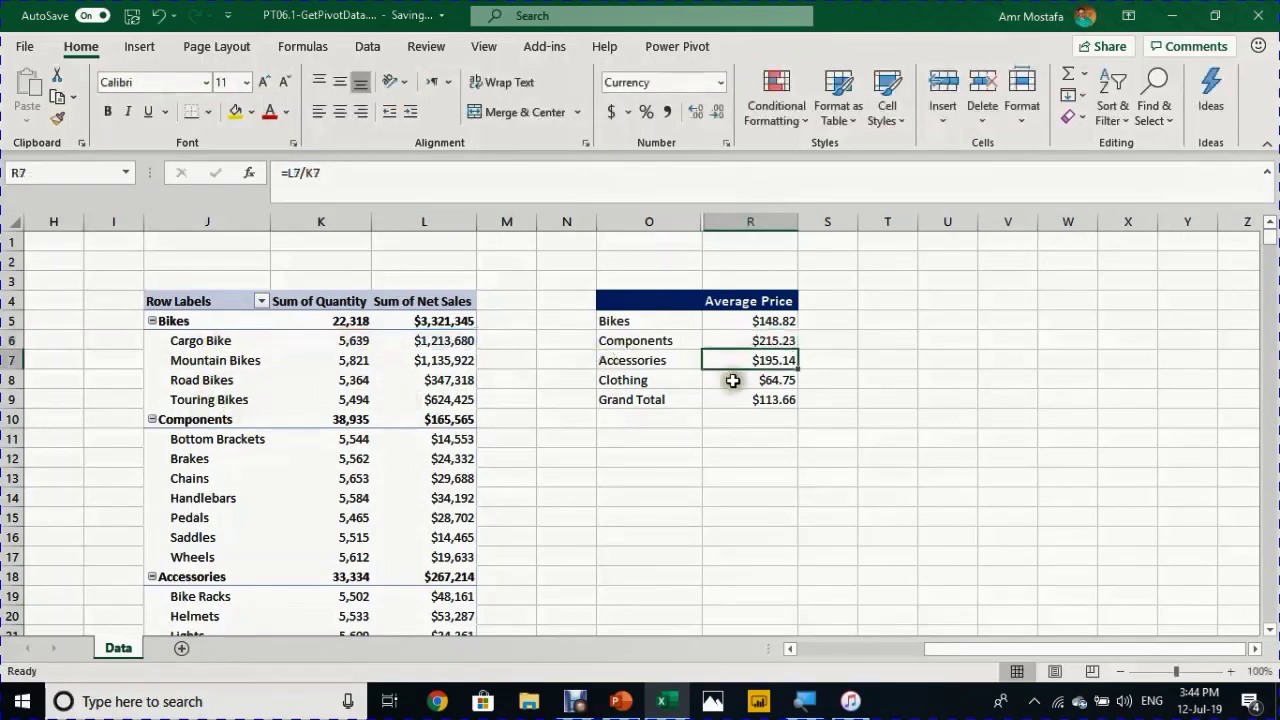
pyautogui.click(735, 399)
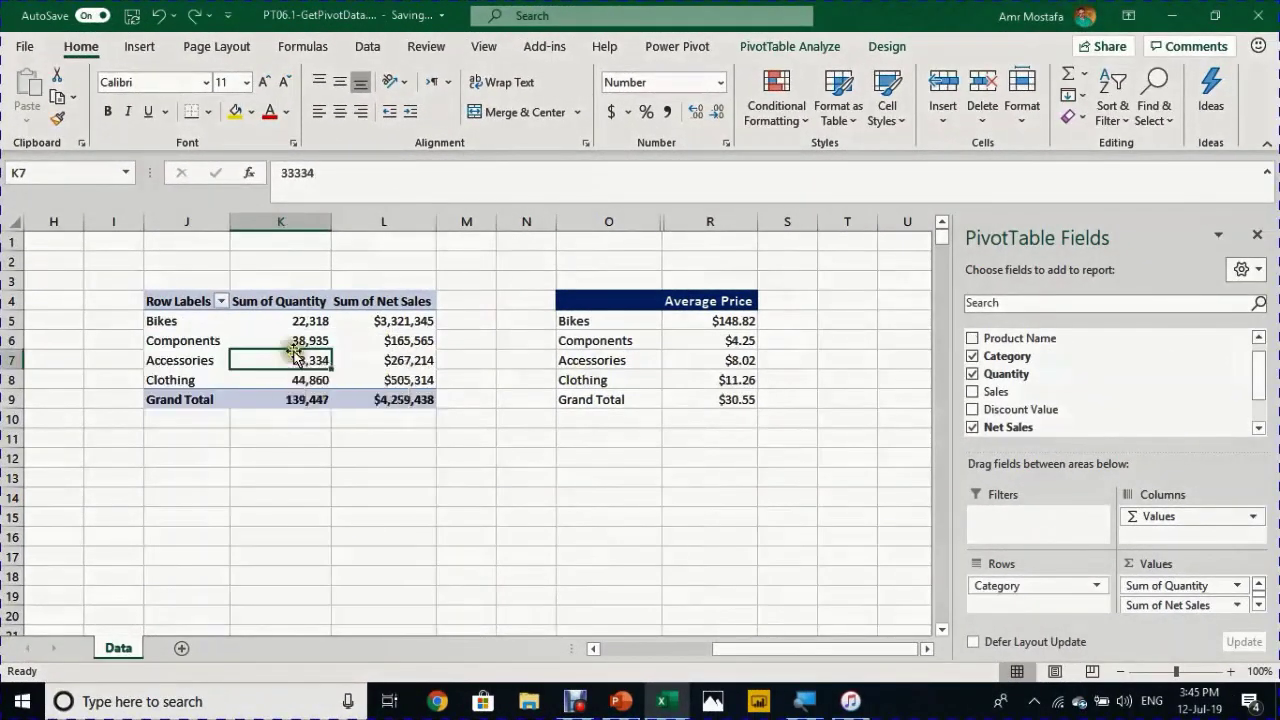
# Step: Clear the Average Price formulas in R5:R9 and unhide the Quantity and NetSales columns between O and R
pyautogui.moveTo(711, 314); pyautogui.dragTo(690, 398)
pyautogui.press('Delete')
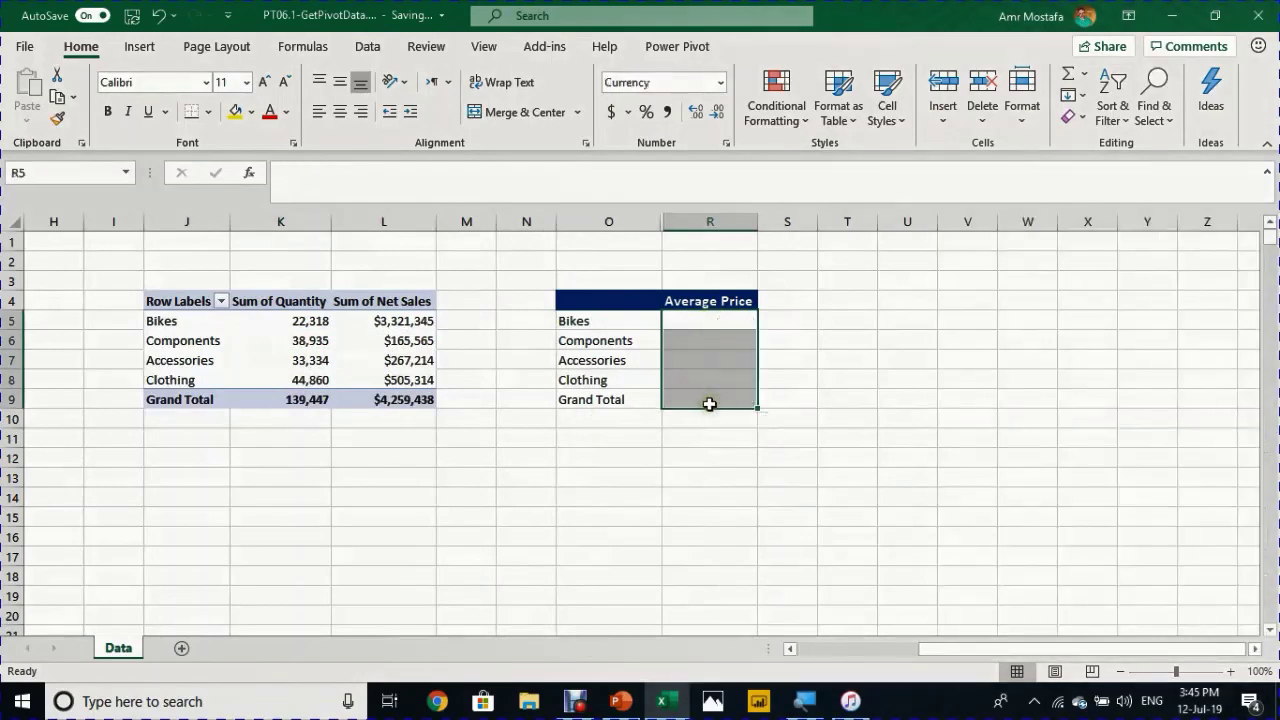
pyautogui.click(729, 318)
pyautogui.moveTo(714, 220); pyautogui.dragTo(646, 218)
pyautogui.rightClick(632, 216)
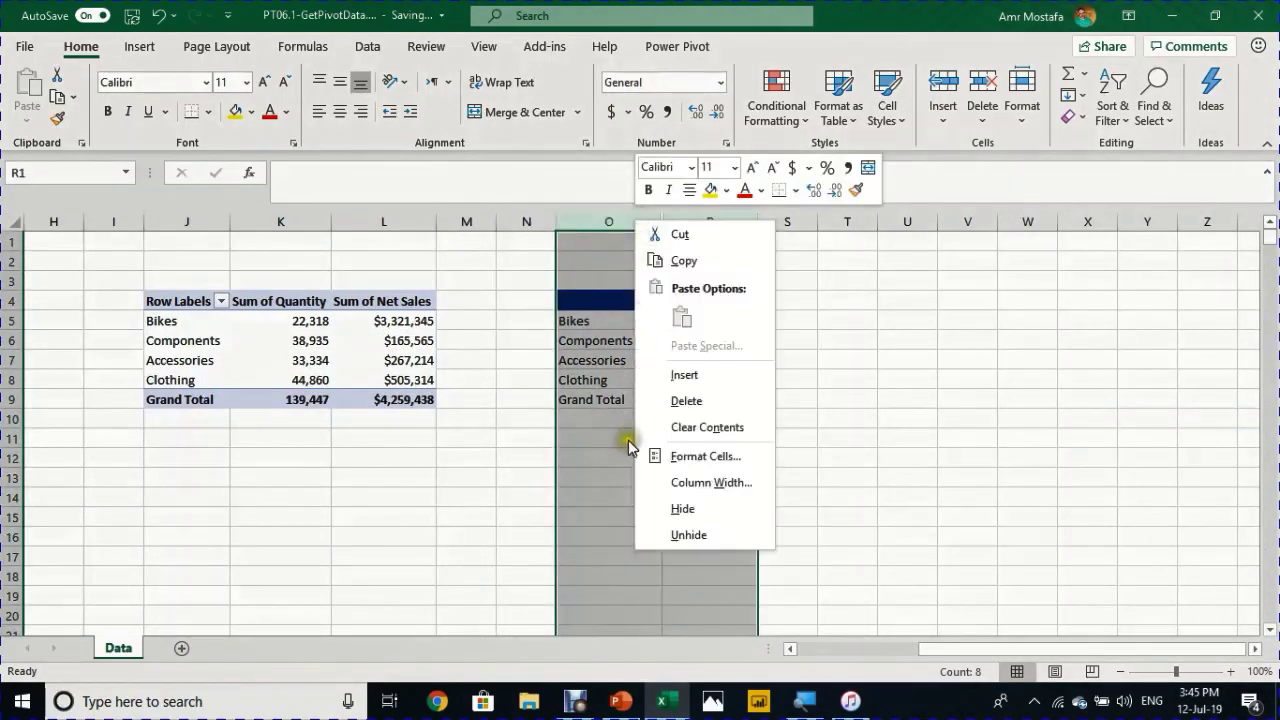
pyautogui.click(690, 538)
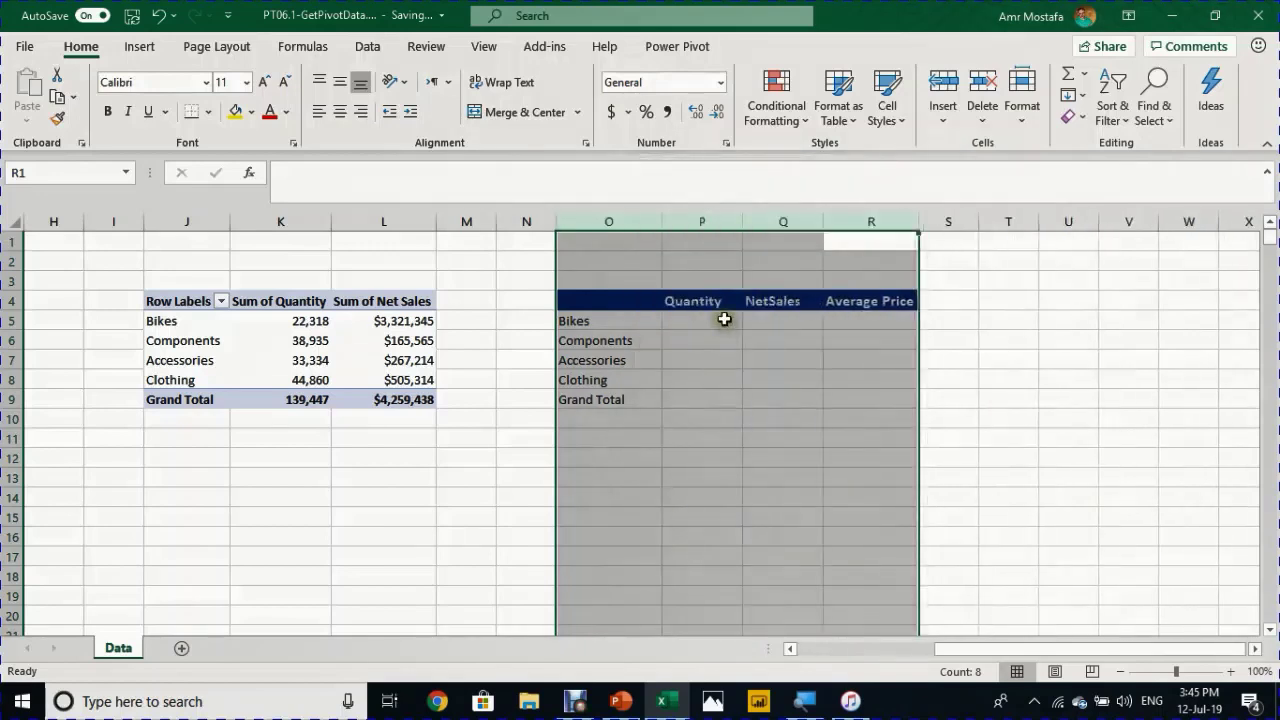
pyautogui.click(683, 300)
pyautogui.click(764, 300)
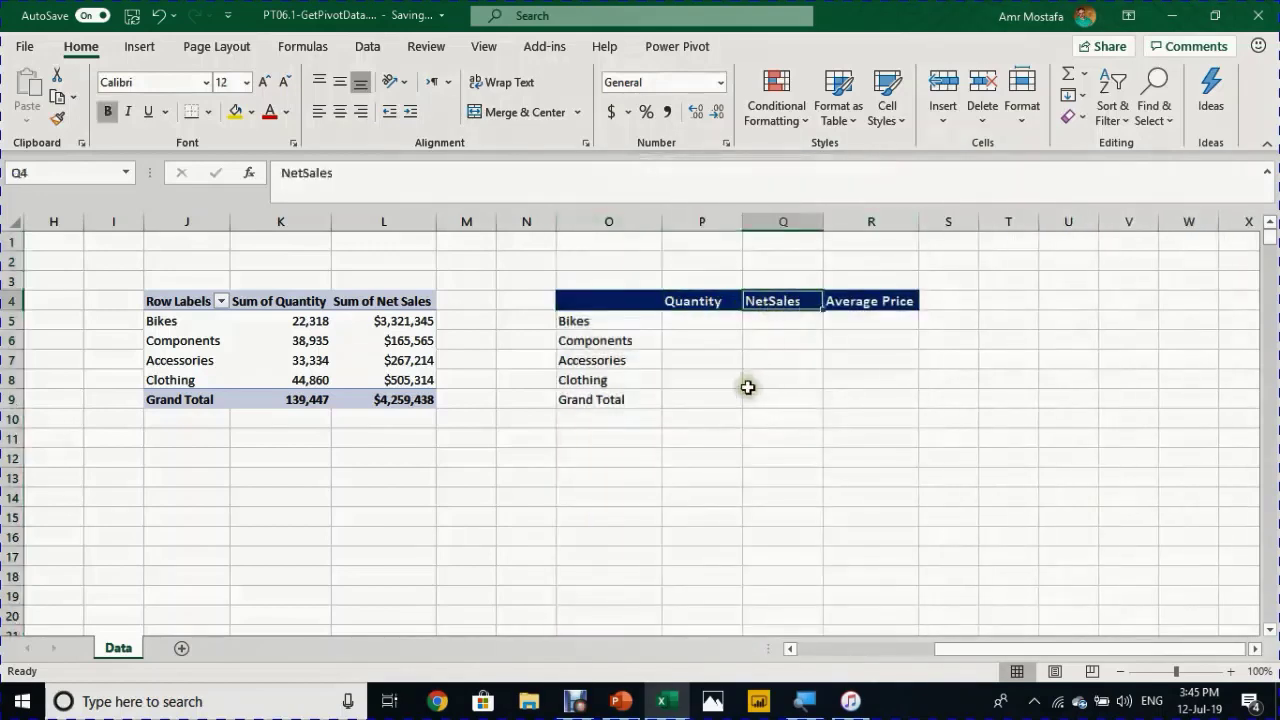
pyautogui.click(727, 323)
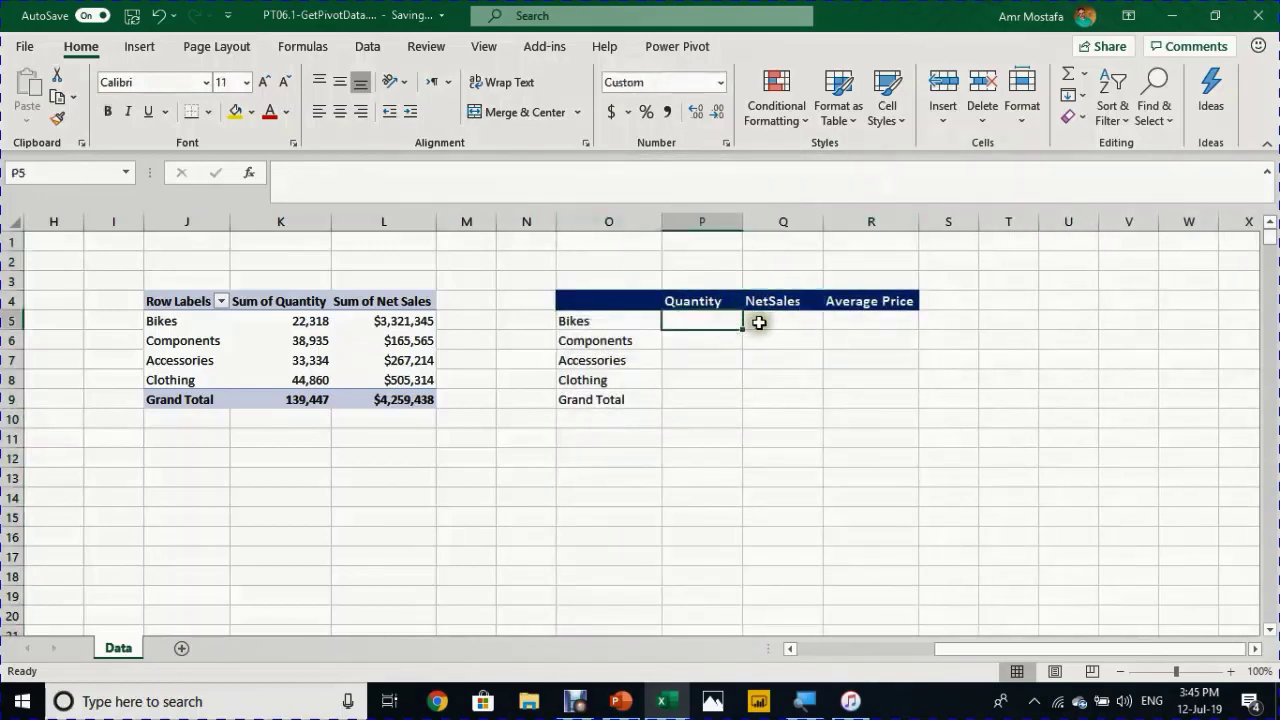
pyautogui.click(759, 322)
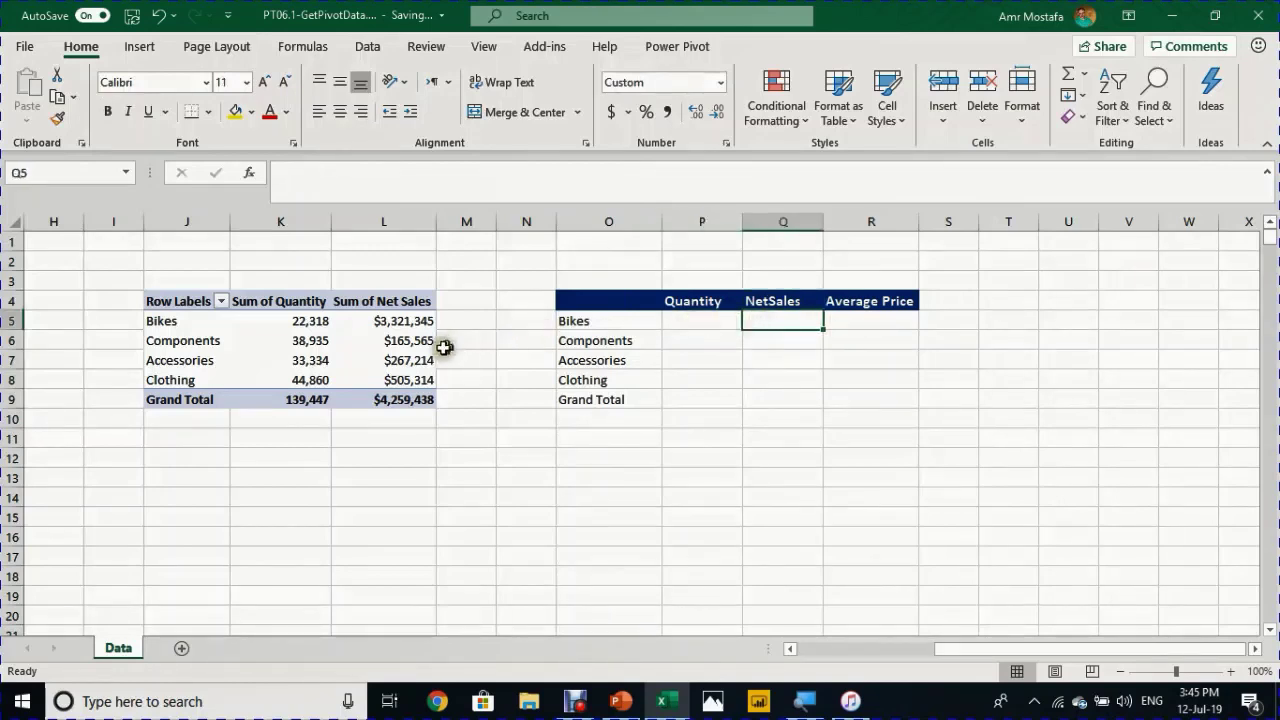
# Step: Enable the Generate GetPivotData option for the sales by category pivot table
pyautogui.click(273, 343)
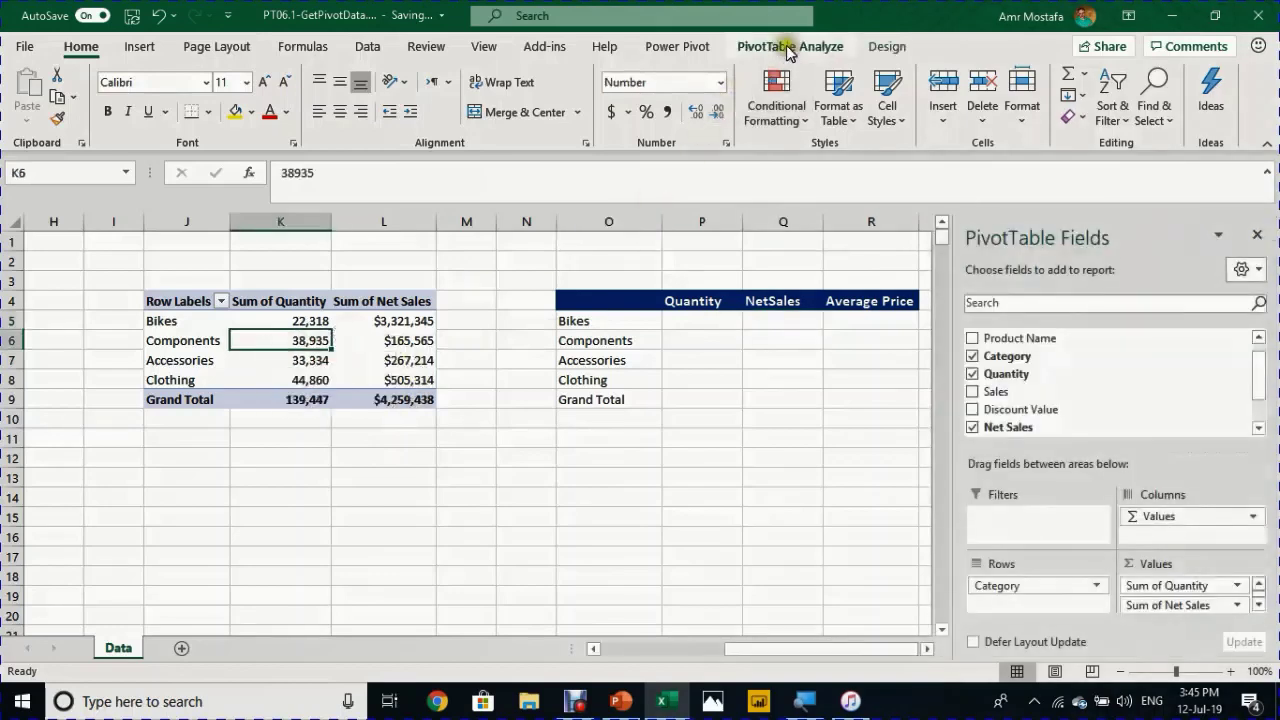
pyautogui.click(789, 47)
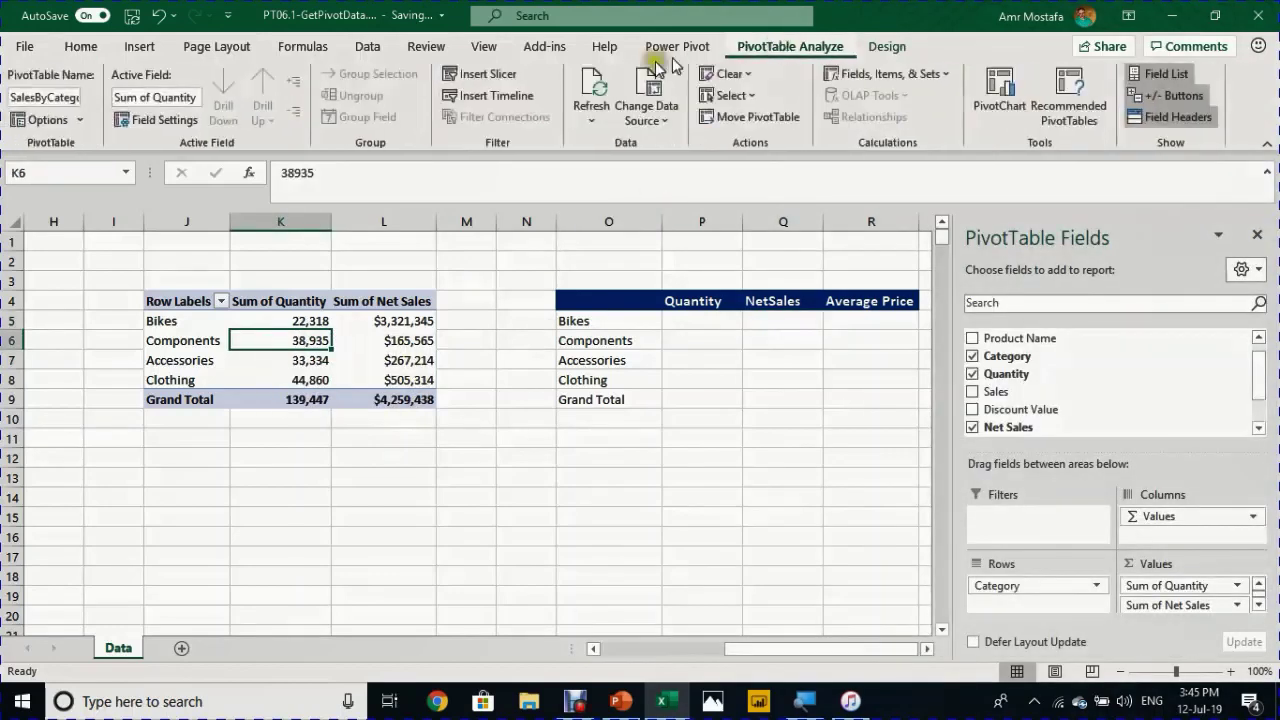
pyautogui.click(82, 122)
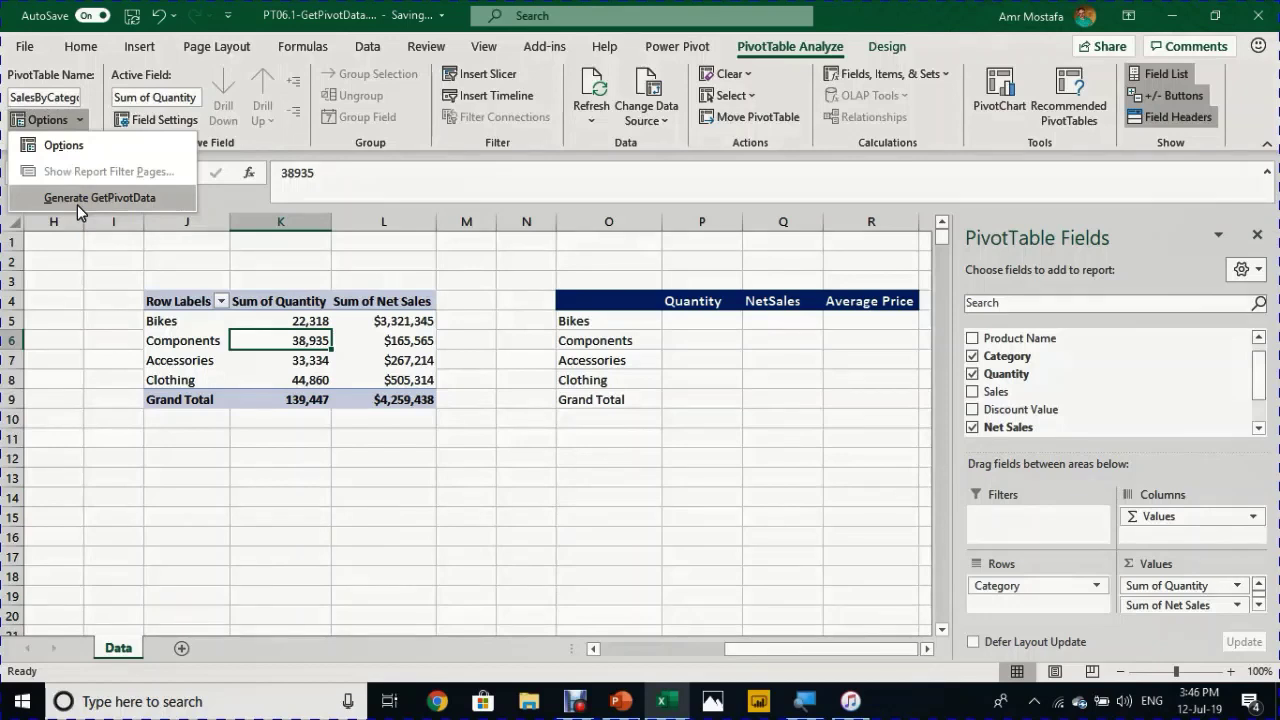
pyautogui.click(79, 204)
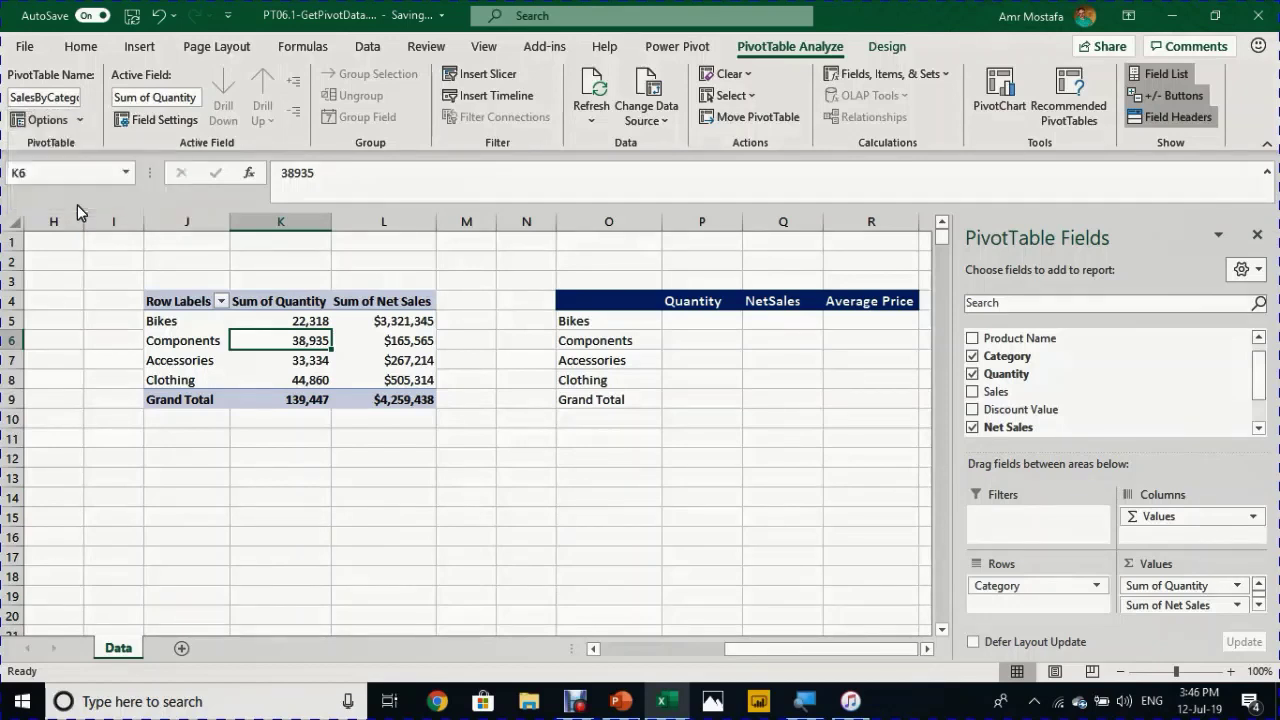
# Step: Reference the pivot table's Bikes Sum of Quantity in P5 with GETPIVOTDATA, and try filling the formula down to P9
pyautogui.click(685, 328)
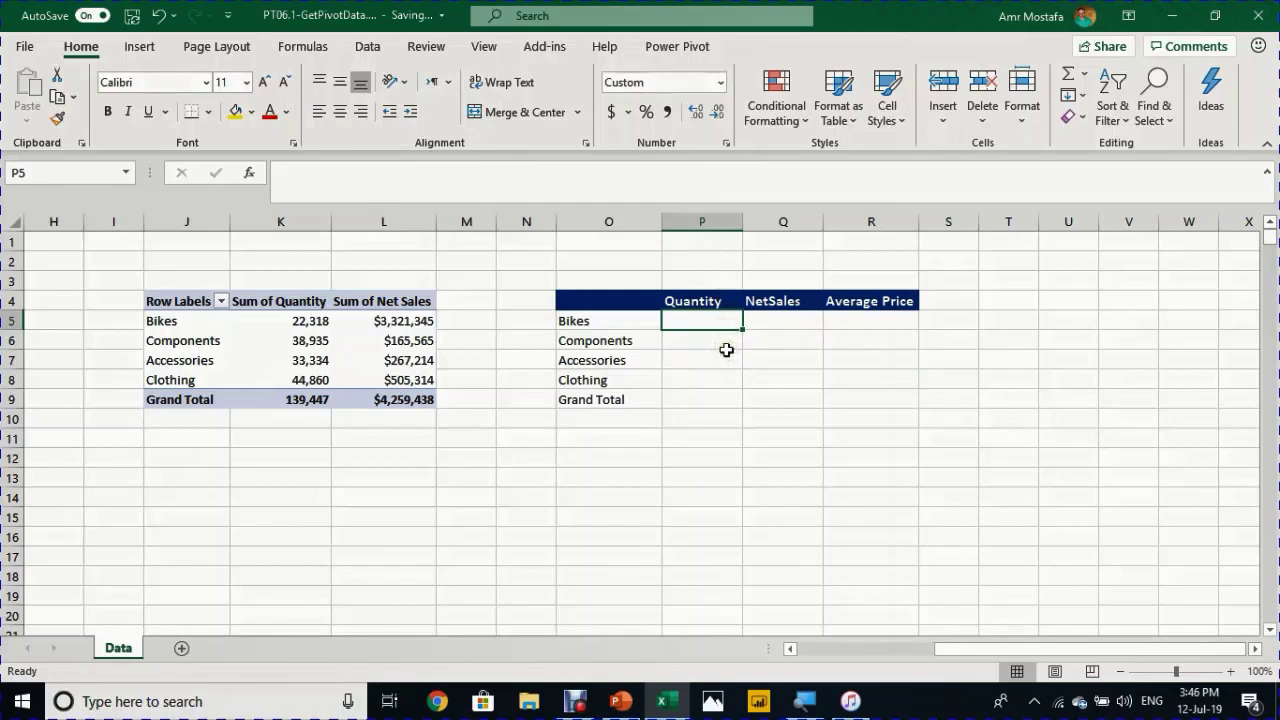
pyautogui.write('=')
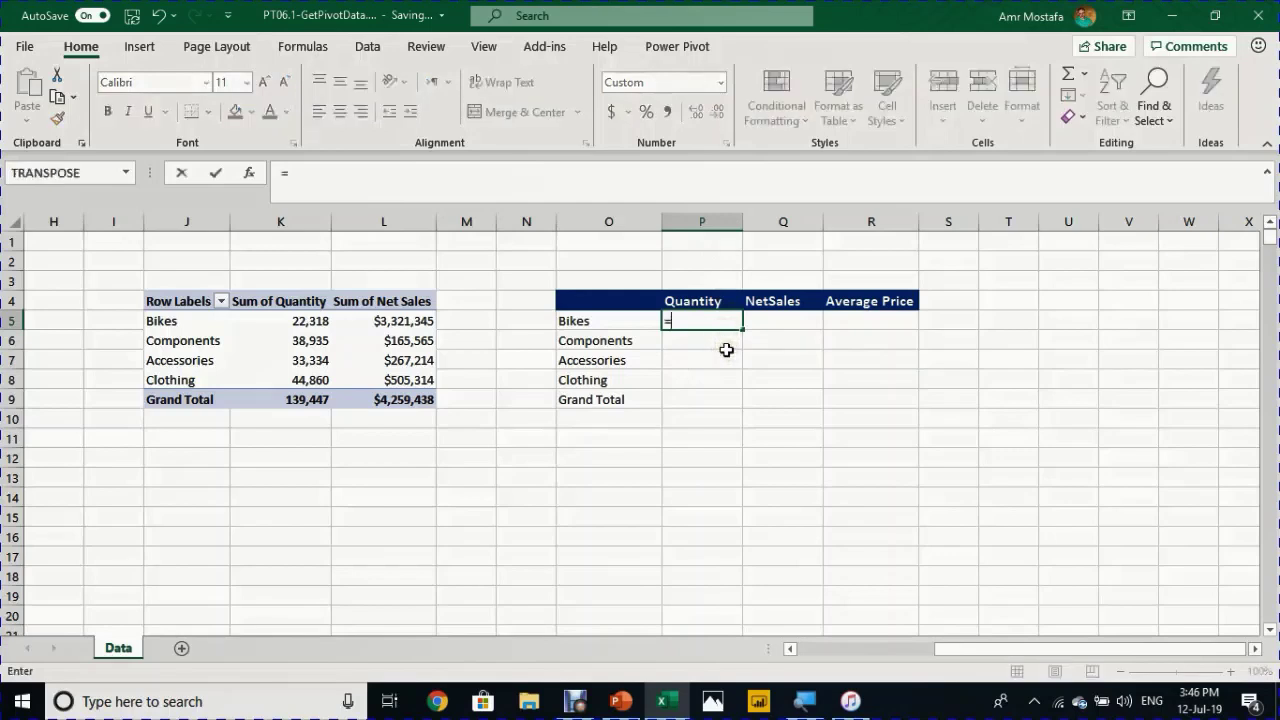
pyautogui.click(297, 322)
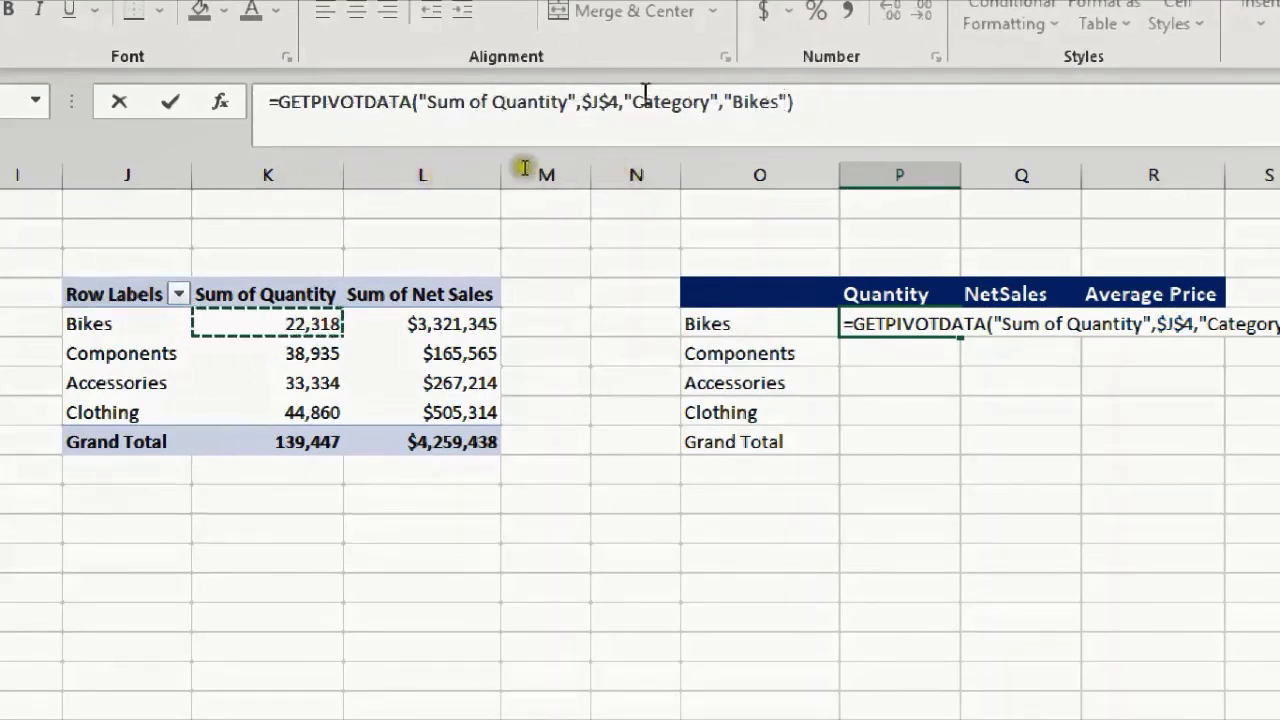
pyautogui.click(456, 107)
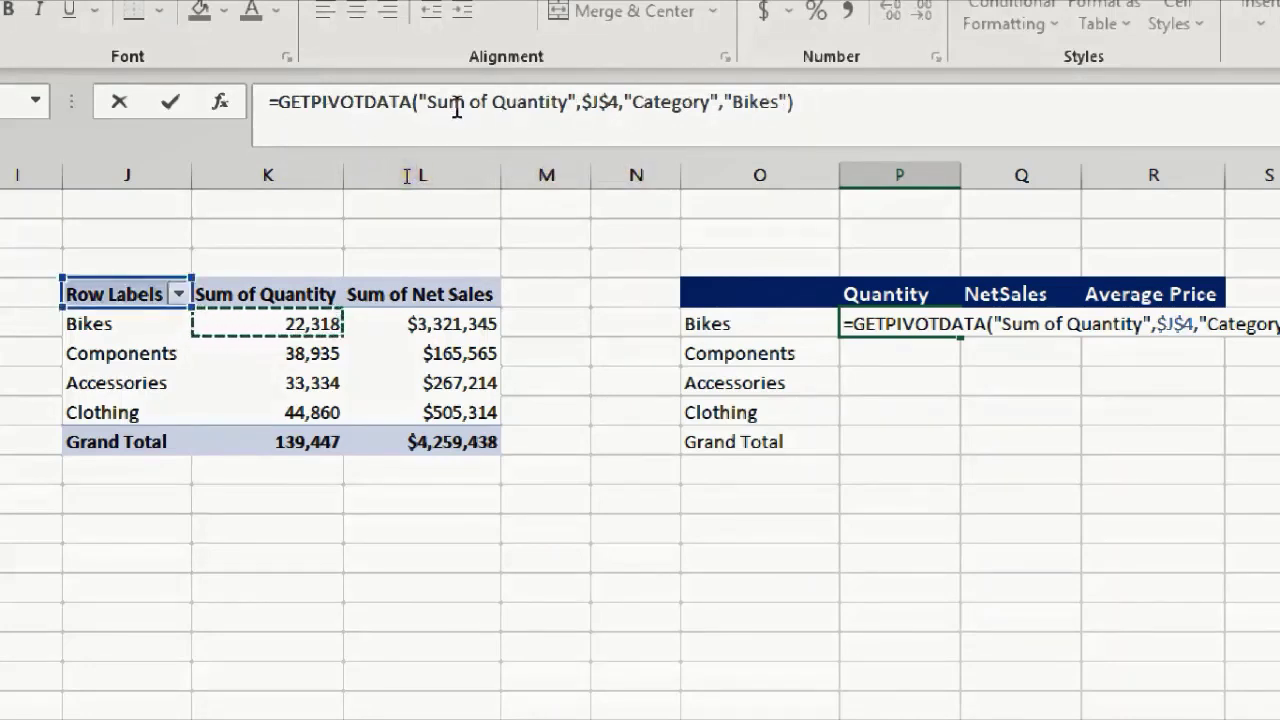
pyautogui.press('Return')
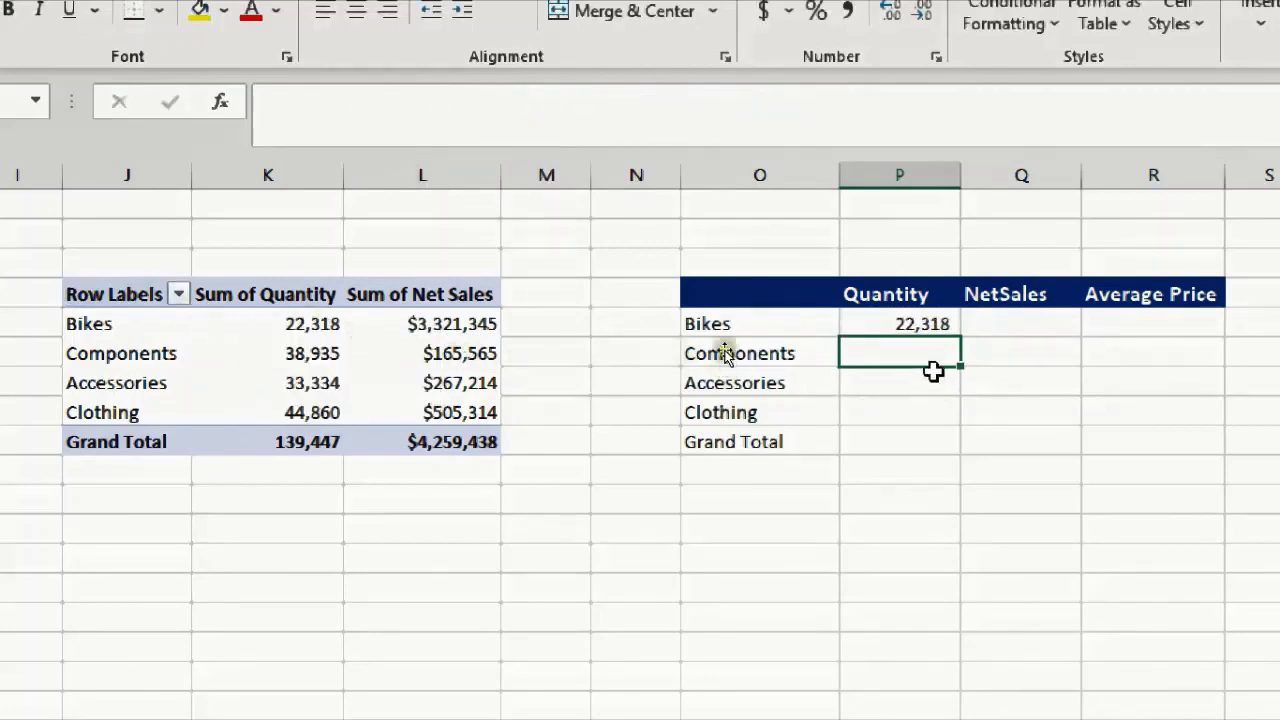
pyautogui.click(935, 326)
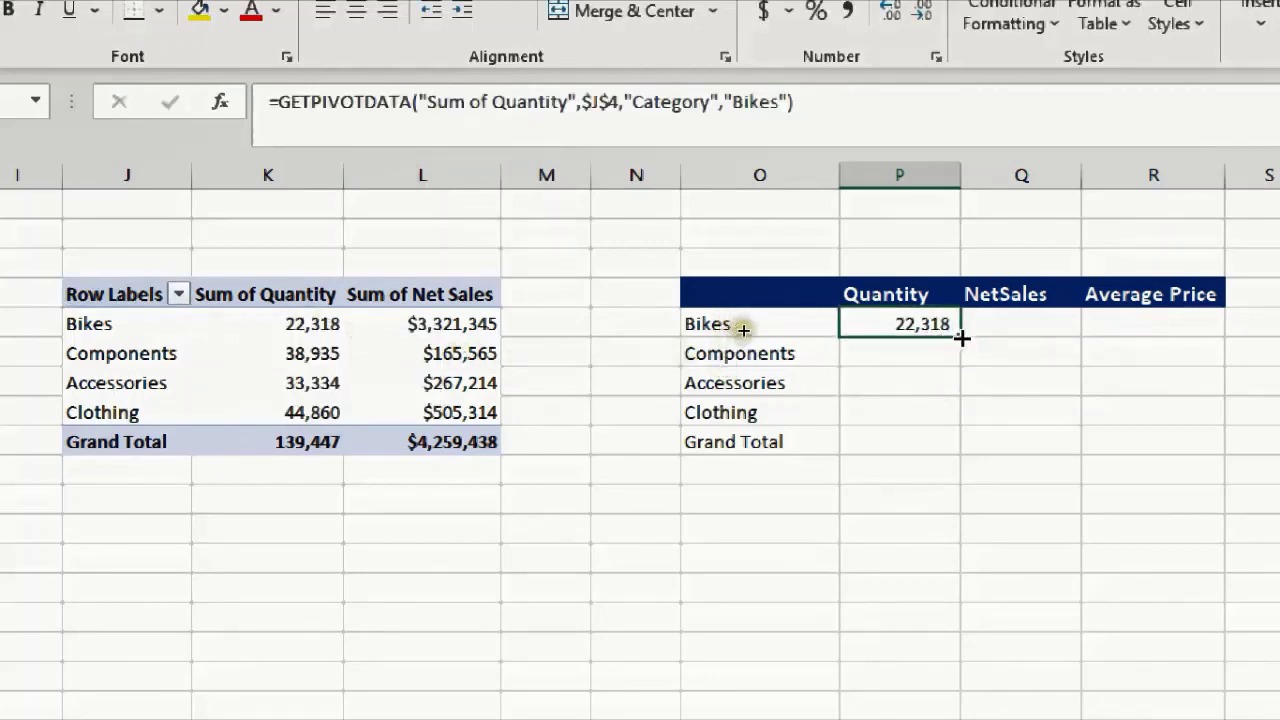
pyautogui.moveTo(961, 338); pyautogui.dragTo(958, 456)
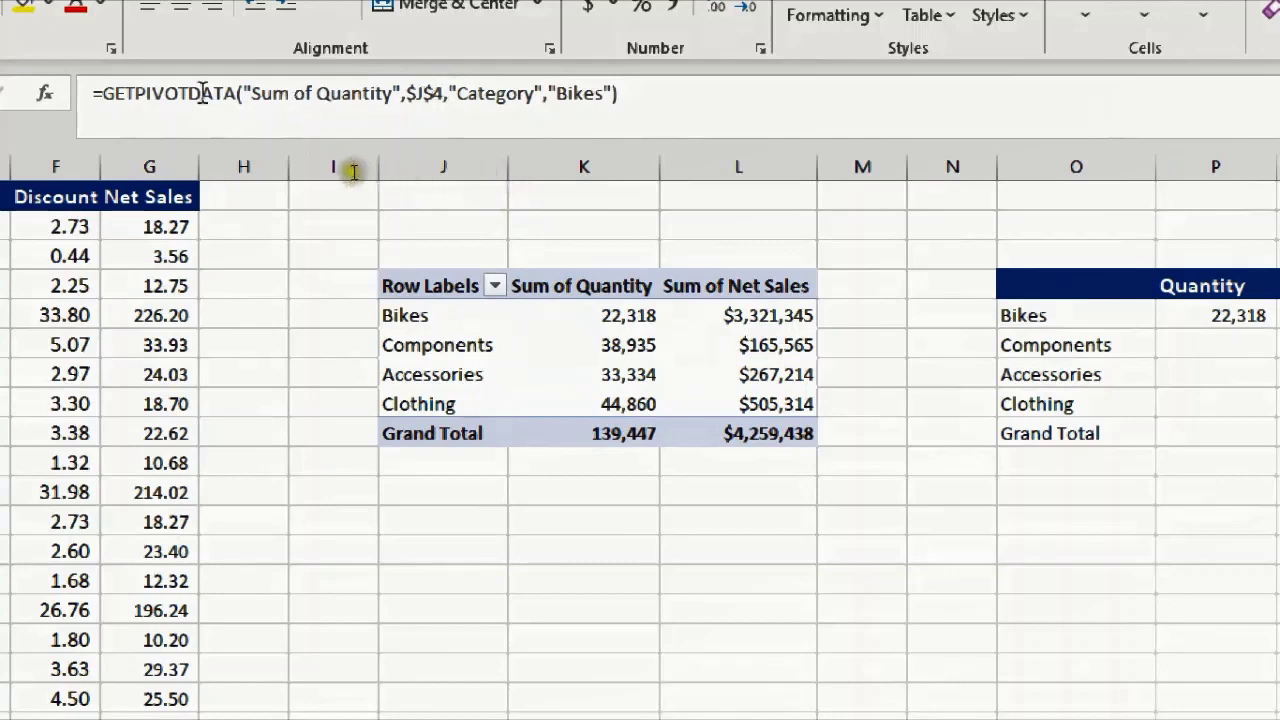
# Step: Review the GETPIVOTDATA arguments in P5 and replace the fixed "Bikes" item with the column-absolute reference $O5
pyautogui.click(150, 93)
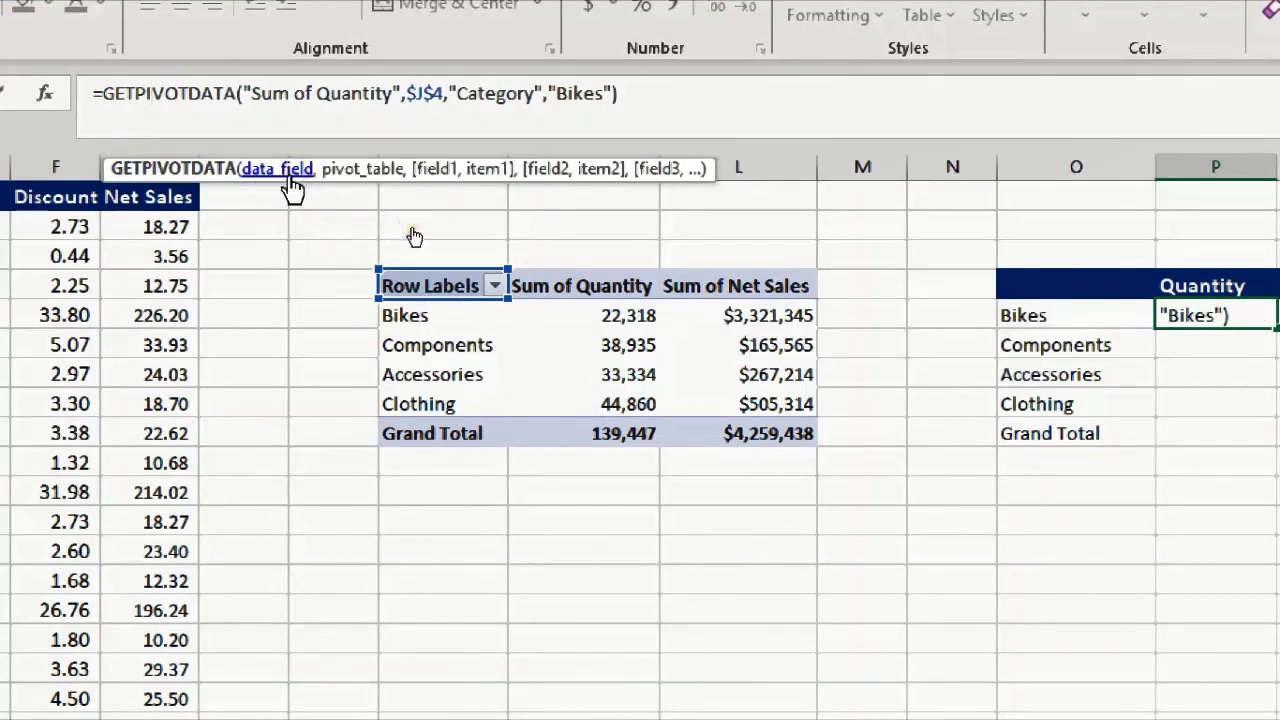
pyautogui.click(290, 178)
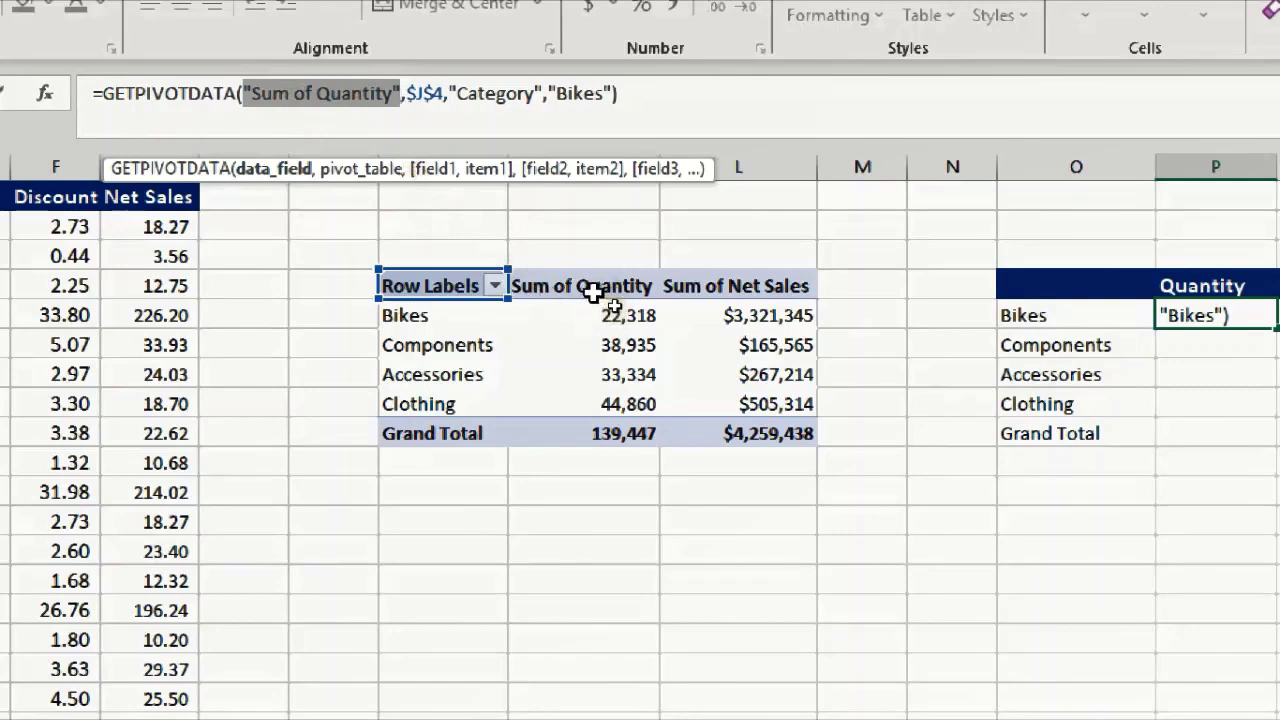
pyautogui.click(358, 168)
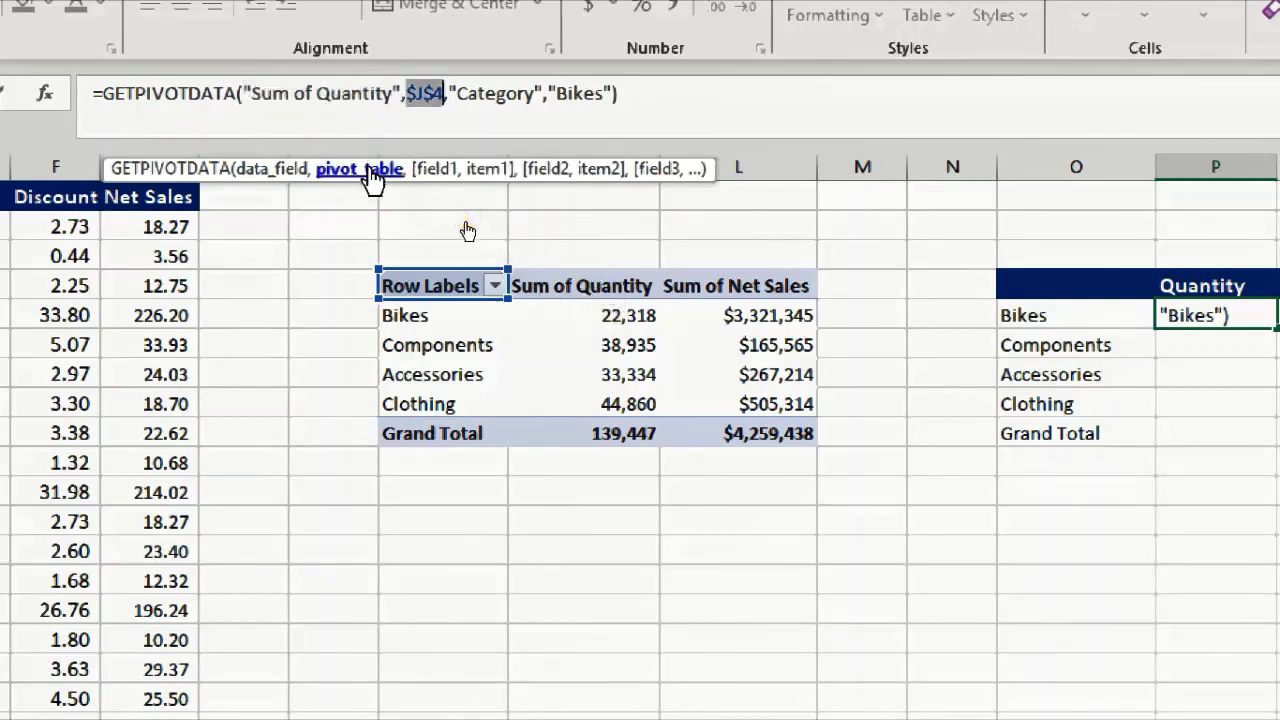
pyautogui.click(445, 168)
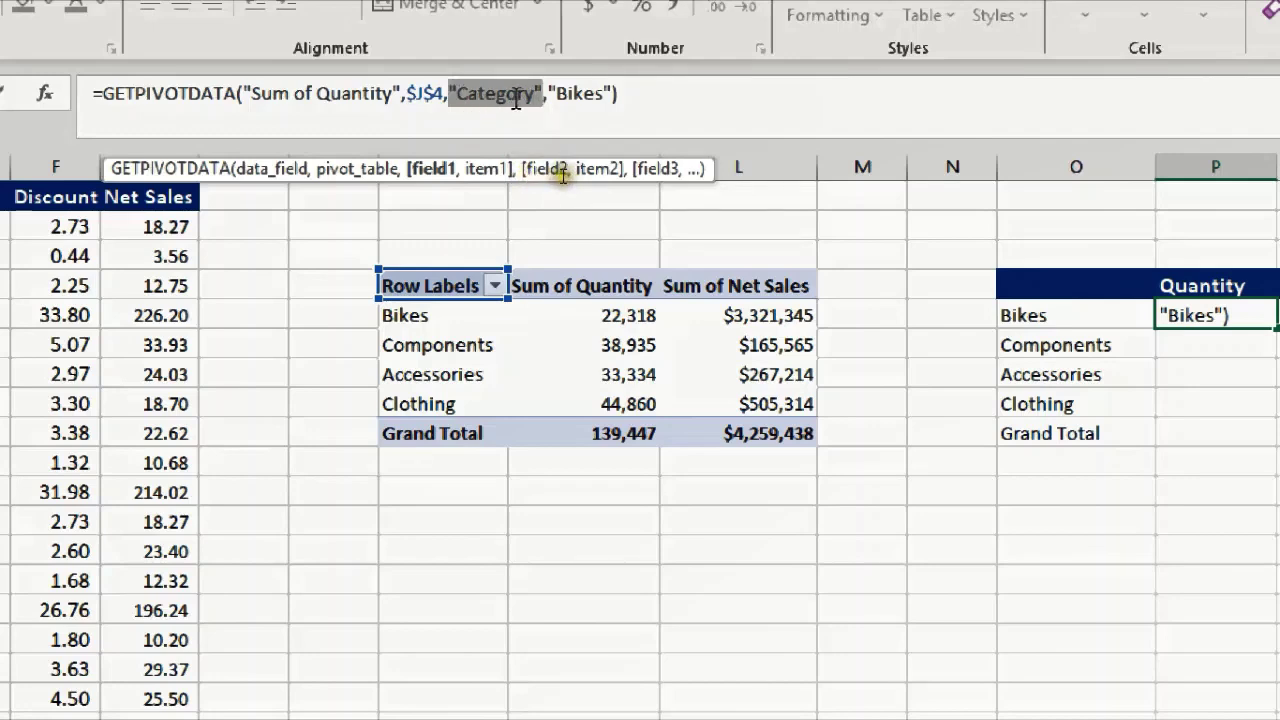
pyautogui.click(485, 168)
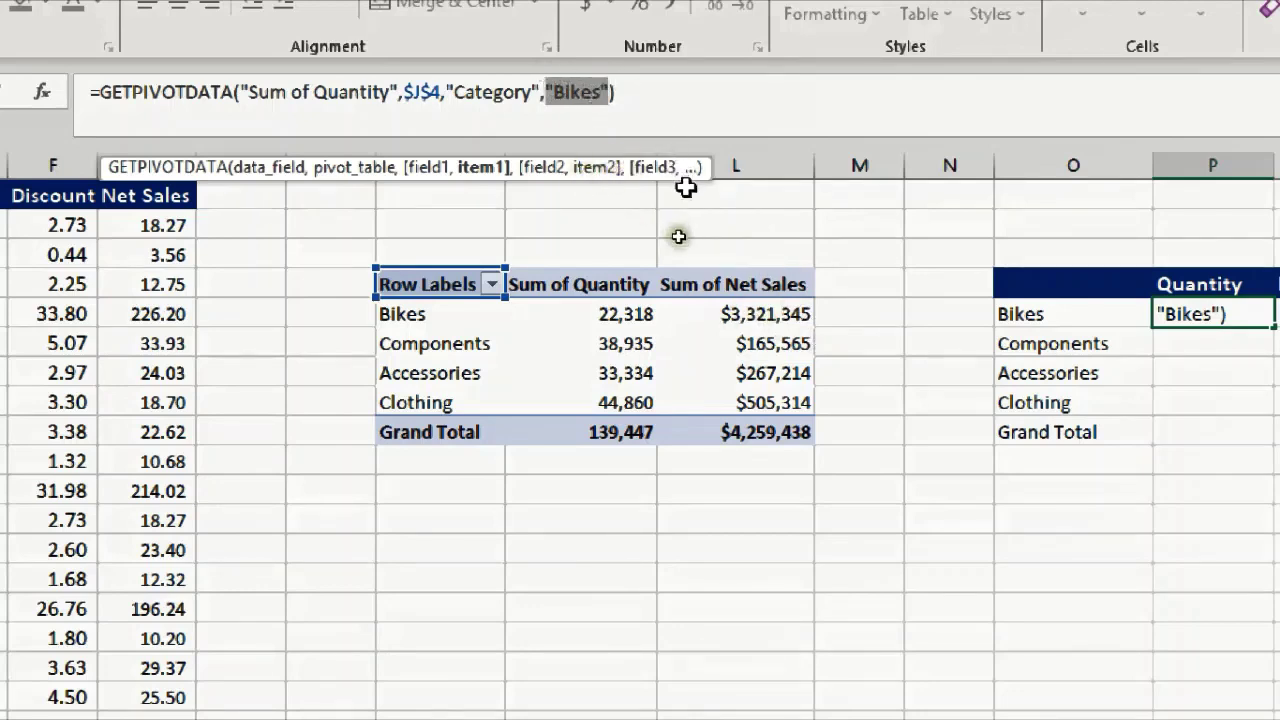
pyautogui.click(1050, 315)
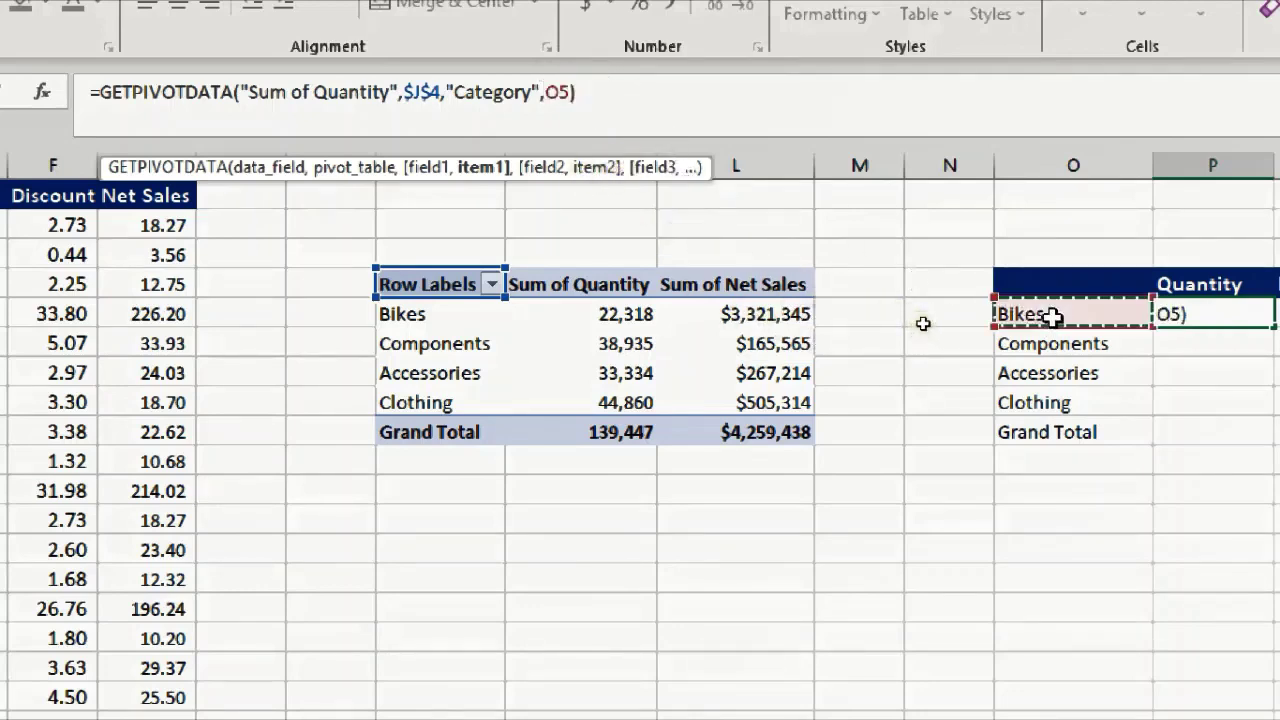
pyautogui.click(548, 90)
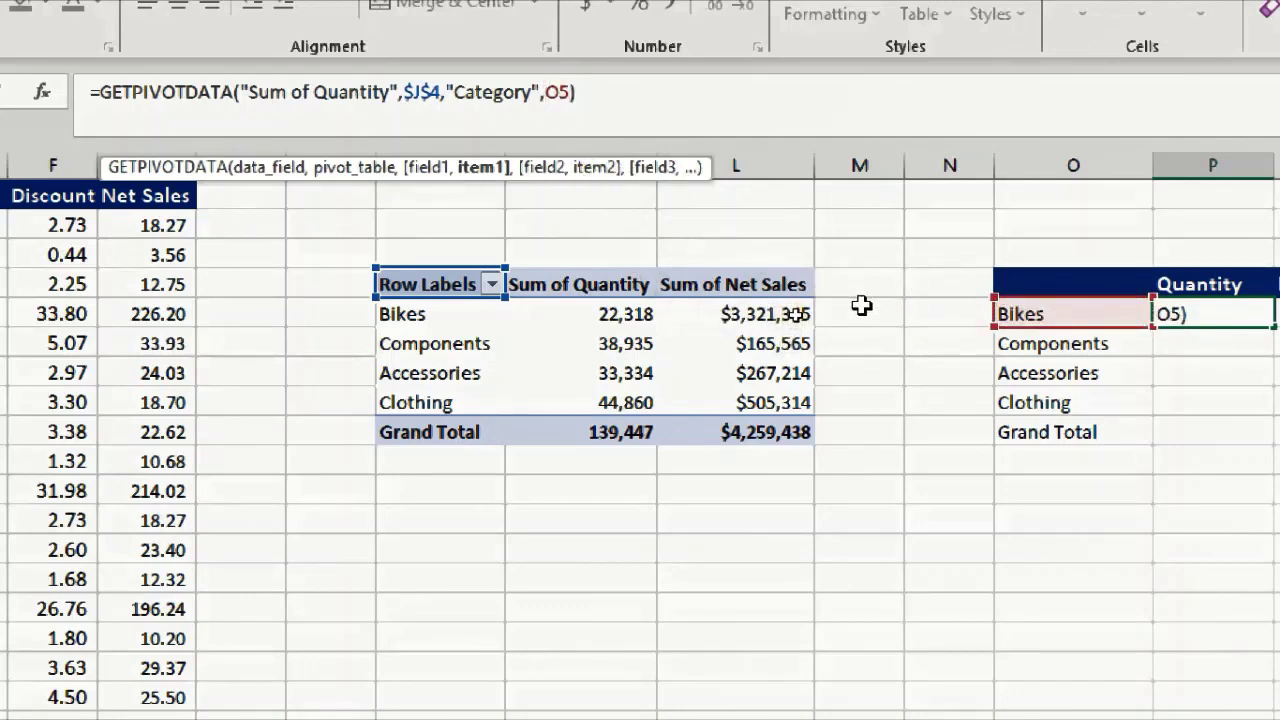
pyautogui.write('$')
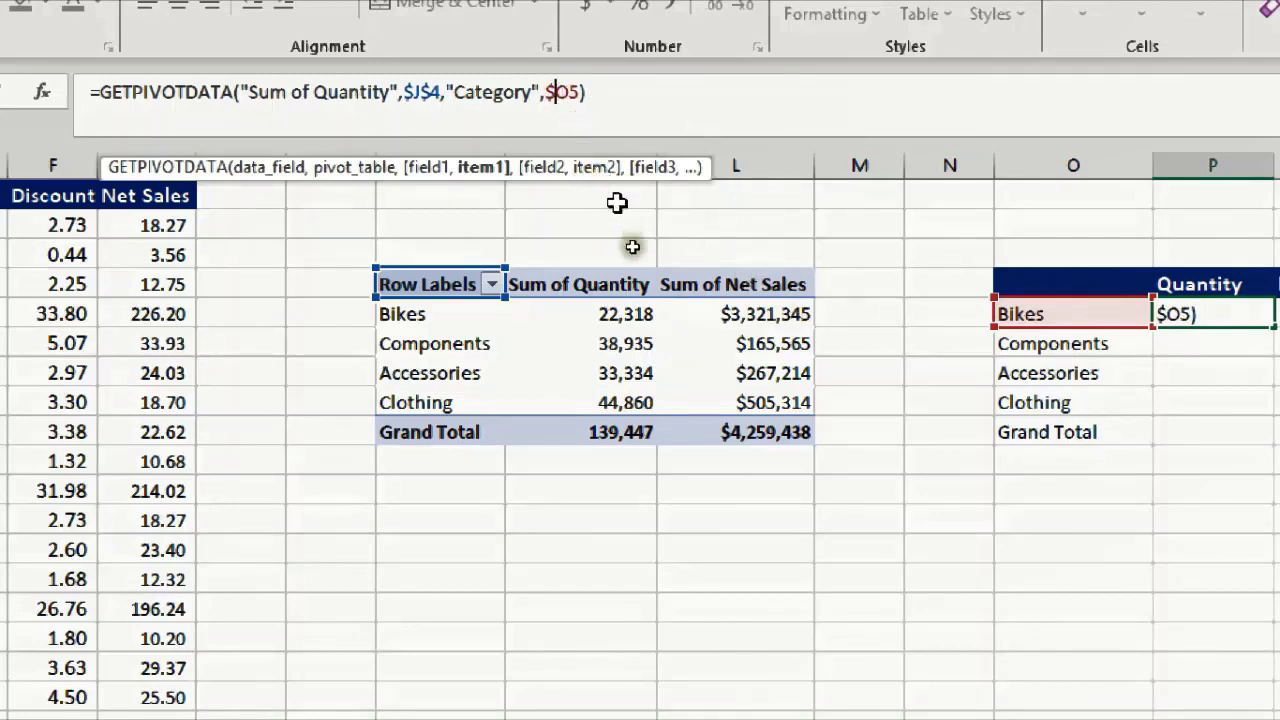
pyautogui.press('Return')
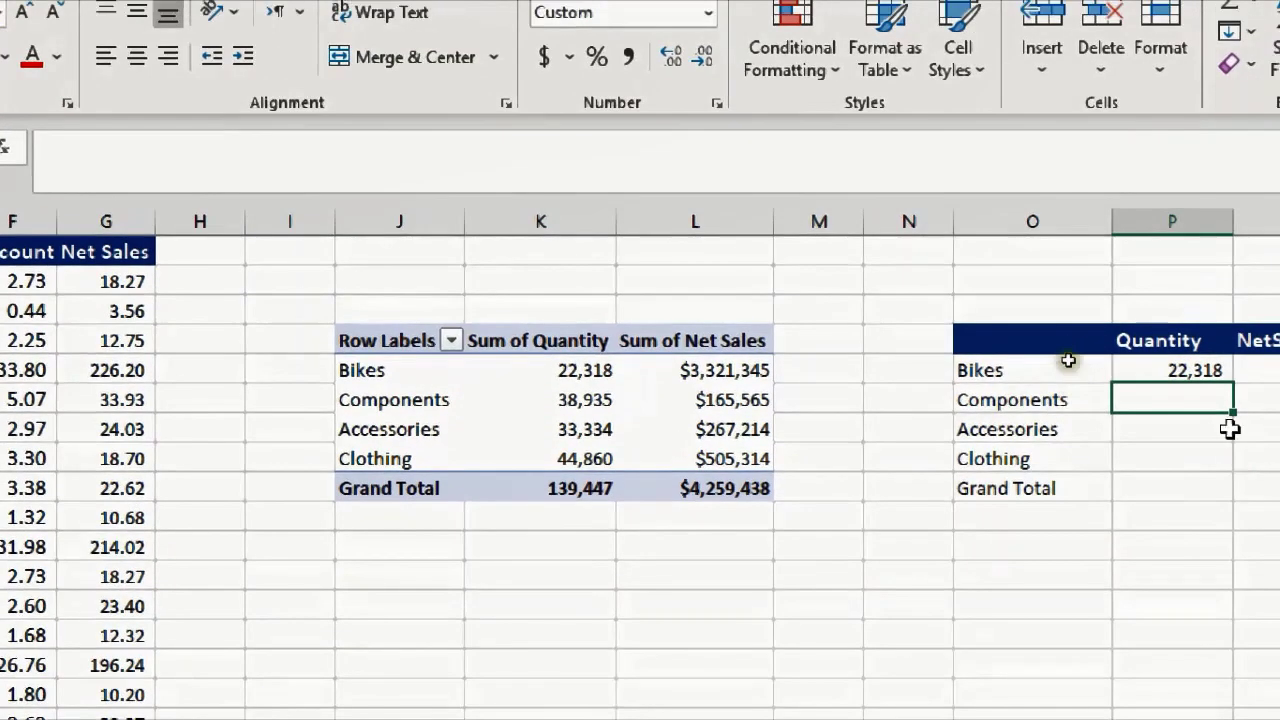
# Step: Fill the Bikes Quantity formula from P5 down through Clothing in P8, checking the Components formula's category reference
pyautogui.click(1226, 370)
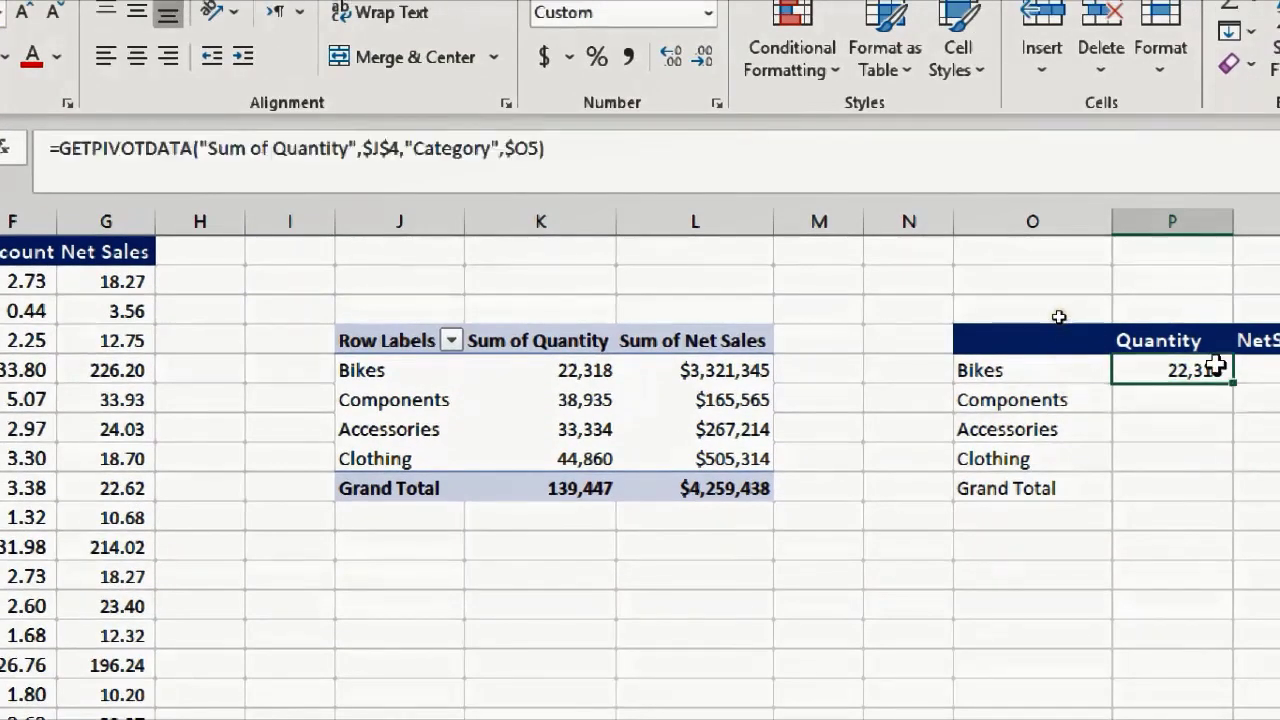
pyautogui.moveTo(1234, 396); pyautogui.dragTo(1234, 408)
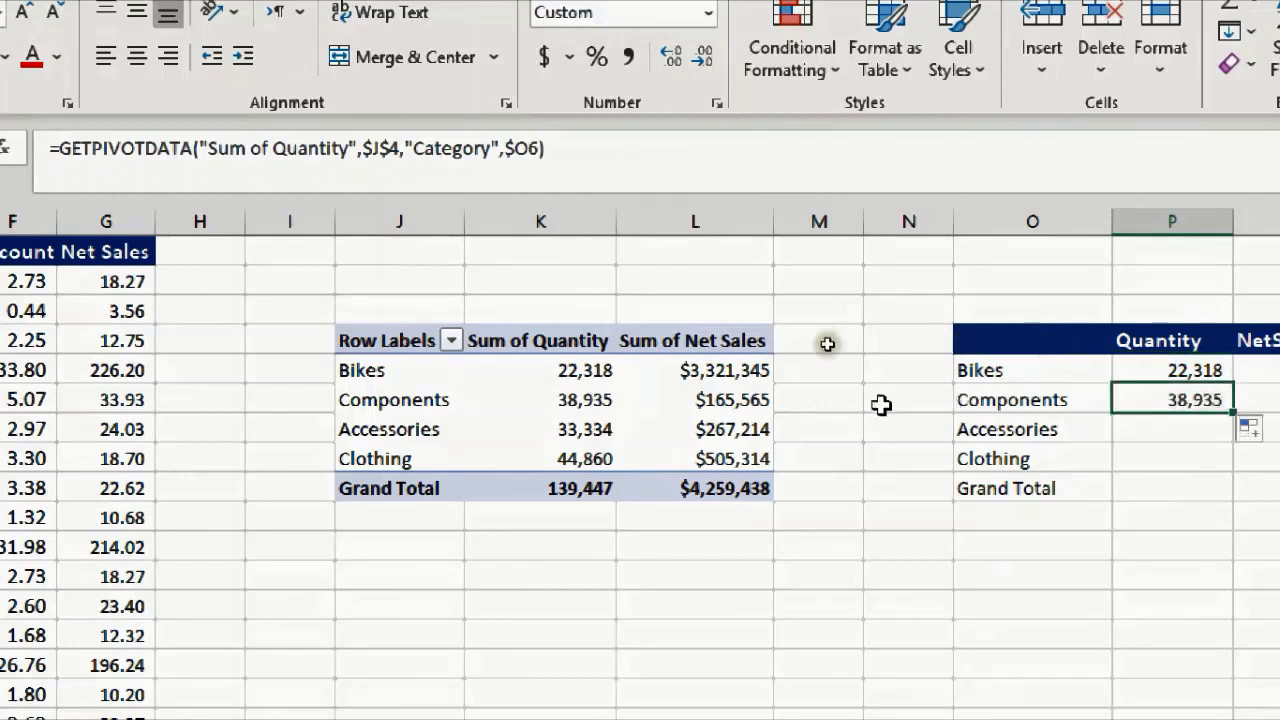
pyautogui.click(688, 142)
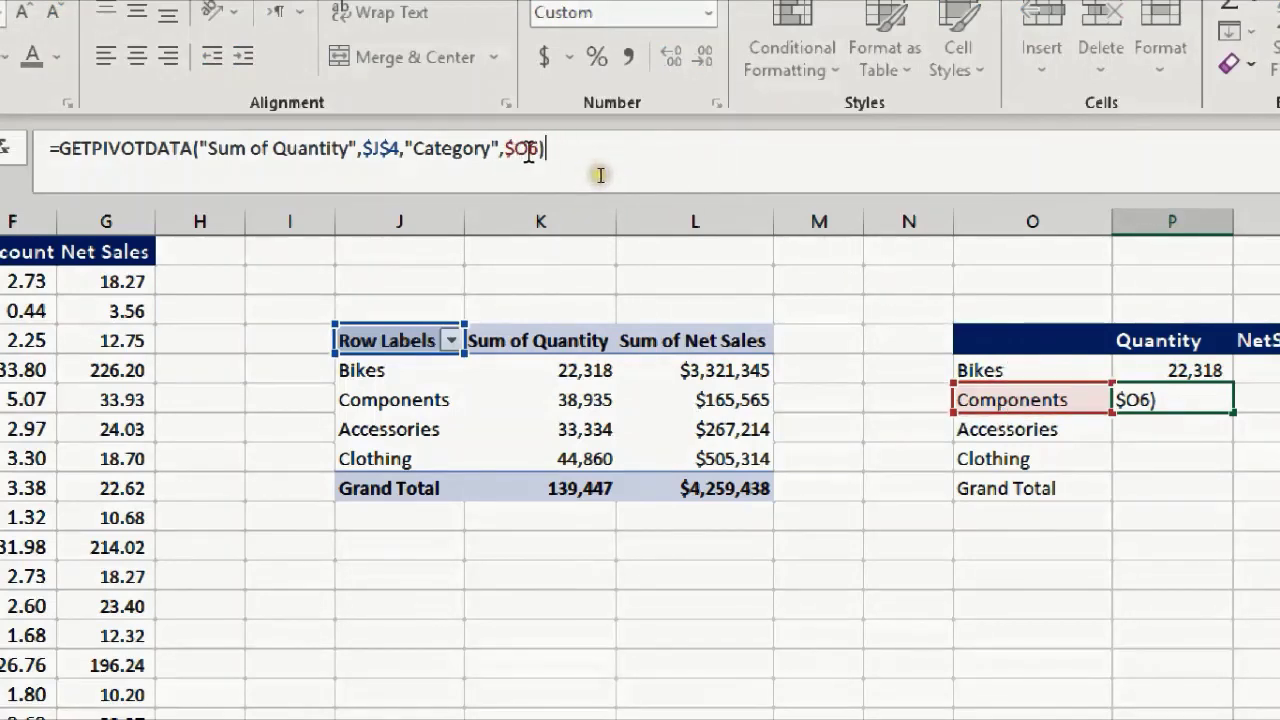
pyautogui.hotkey('ctrl', 'Return')
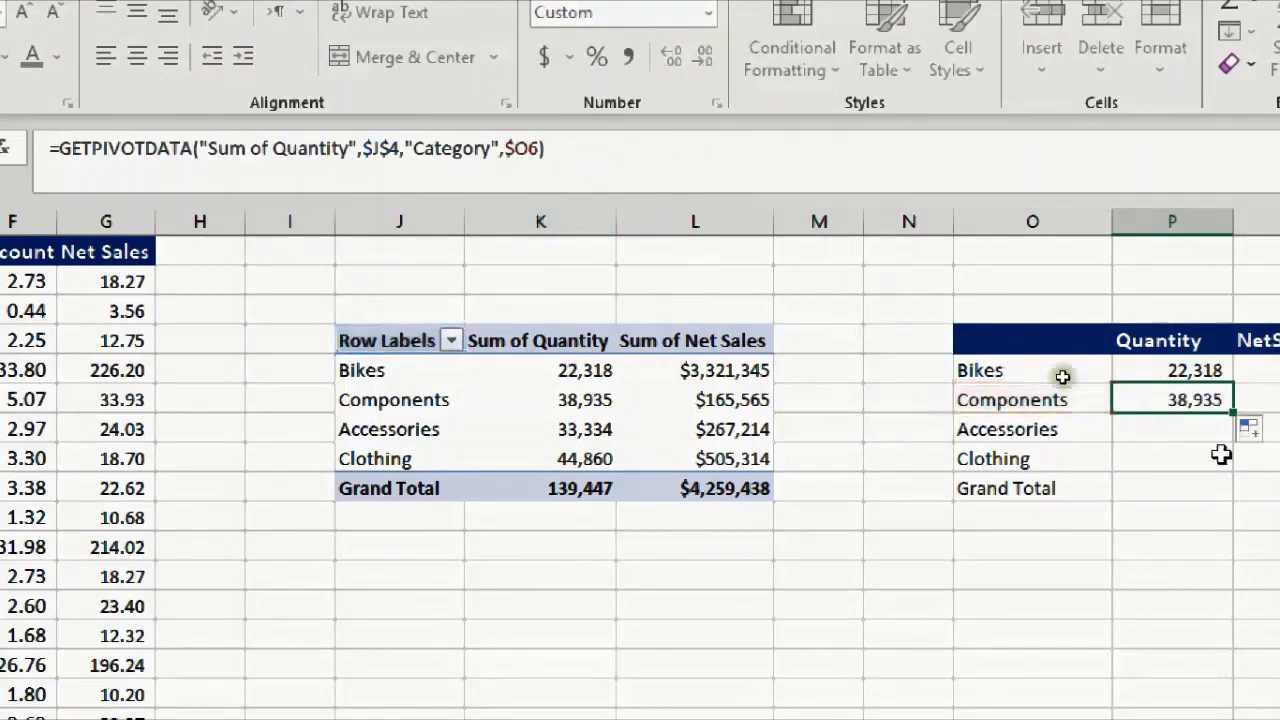
pyautogui.moveTo(1200, 456); pyautogui.dragTo(1200, 493)
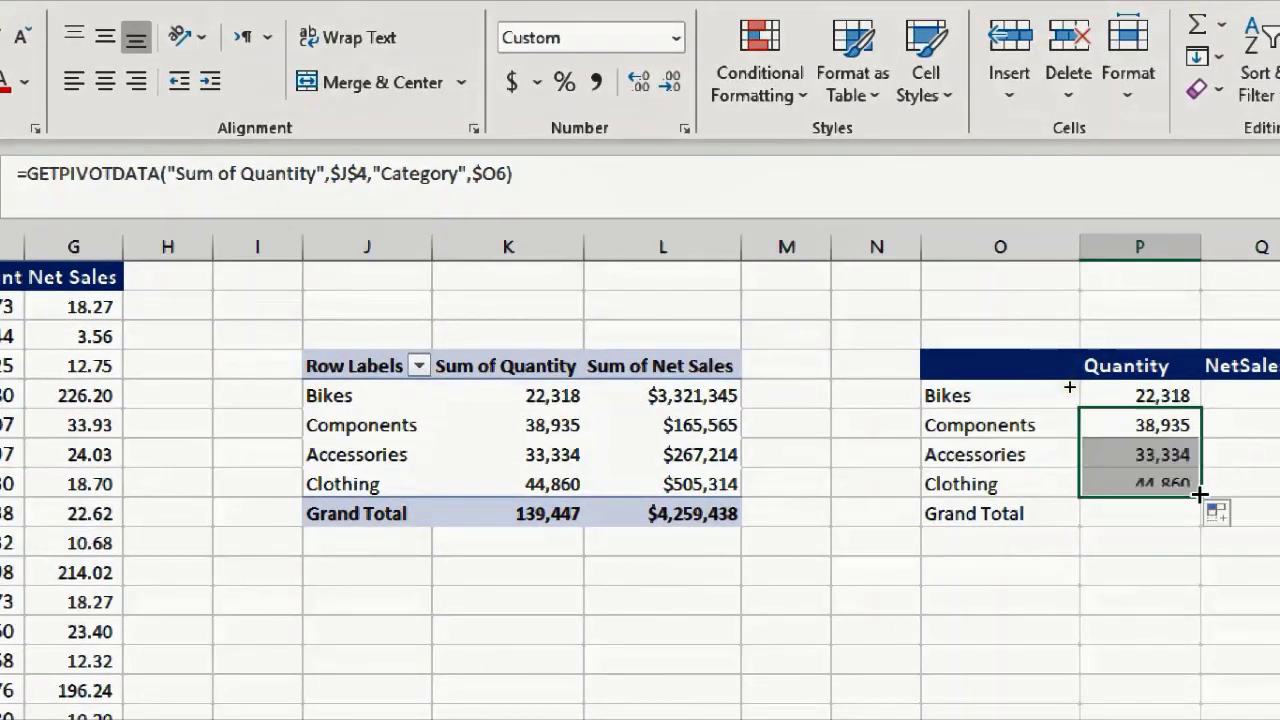
pyautogui.click(1170, 393)
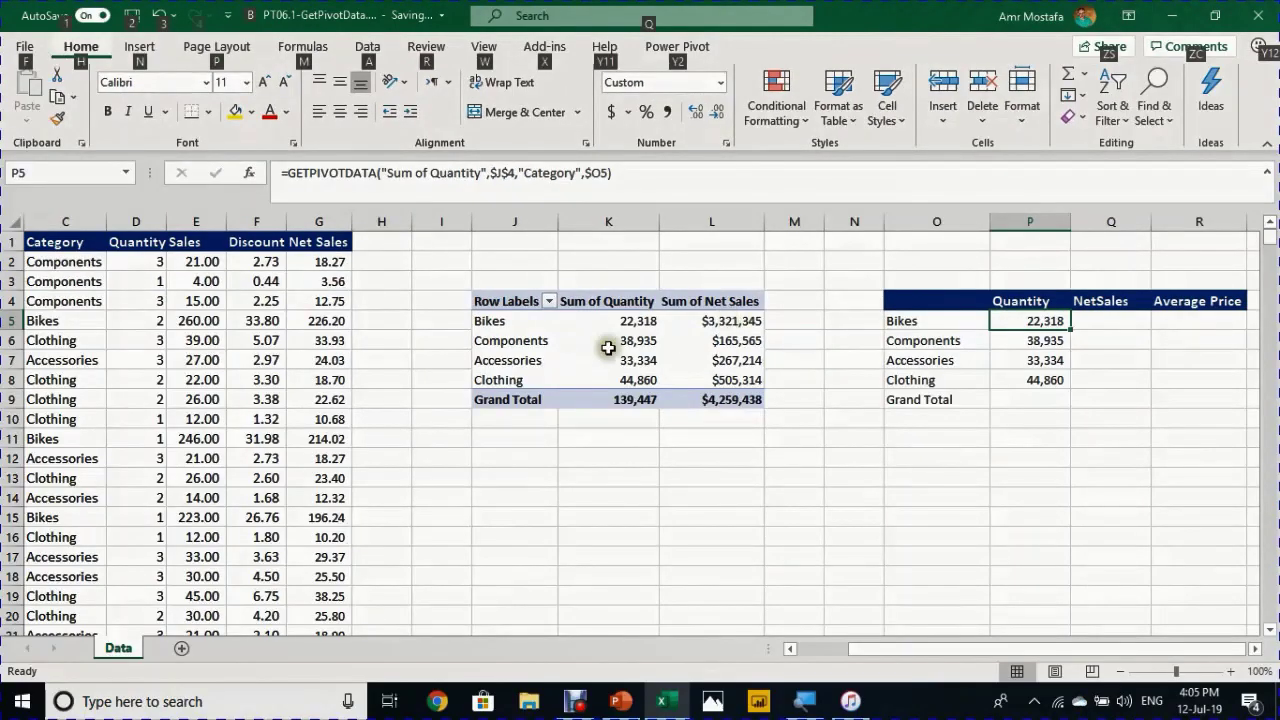
# Step: Add the Product Name field beneath Category in the pivot table's rows and check the Bikes Quantity formula in P5
pyautogui.click(505, 432)
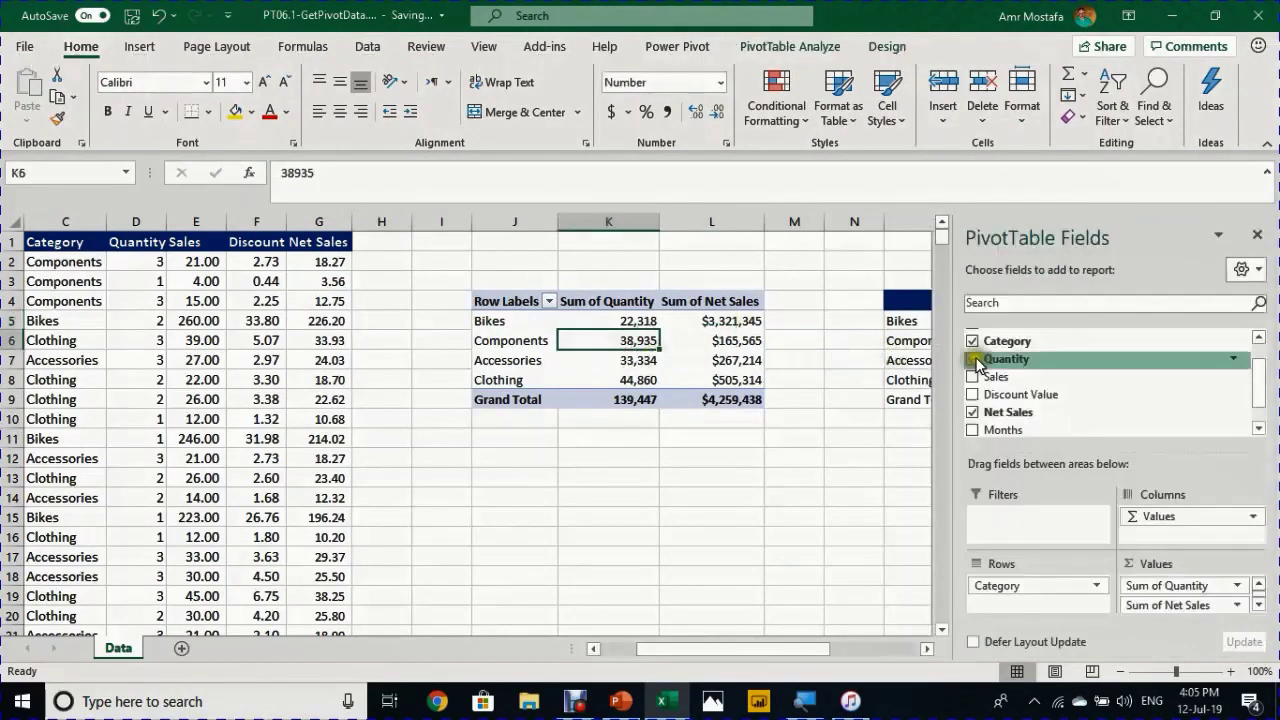
pyautogui.scroll(1, 1014, 345)
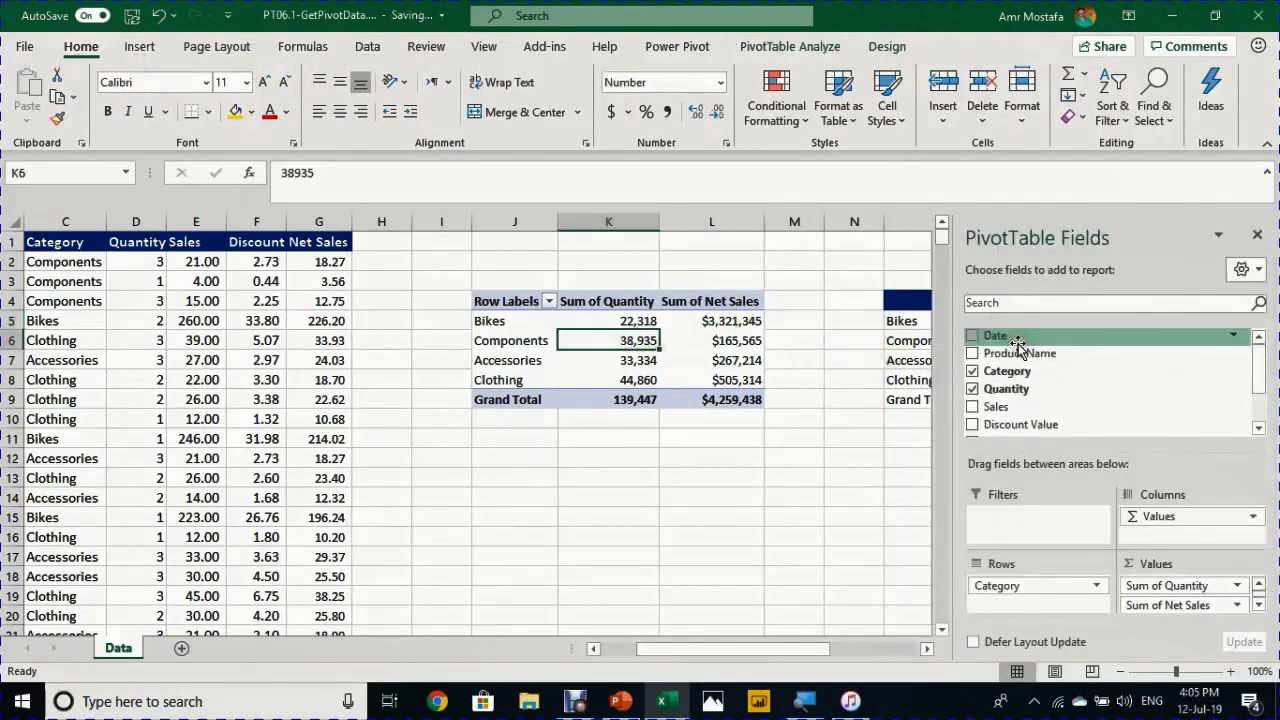
pyautogui.moveTo(1024, 360); pyautogui.dragTo(1040, 595)
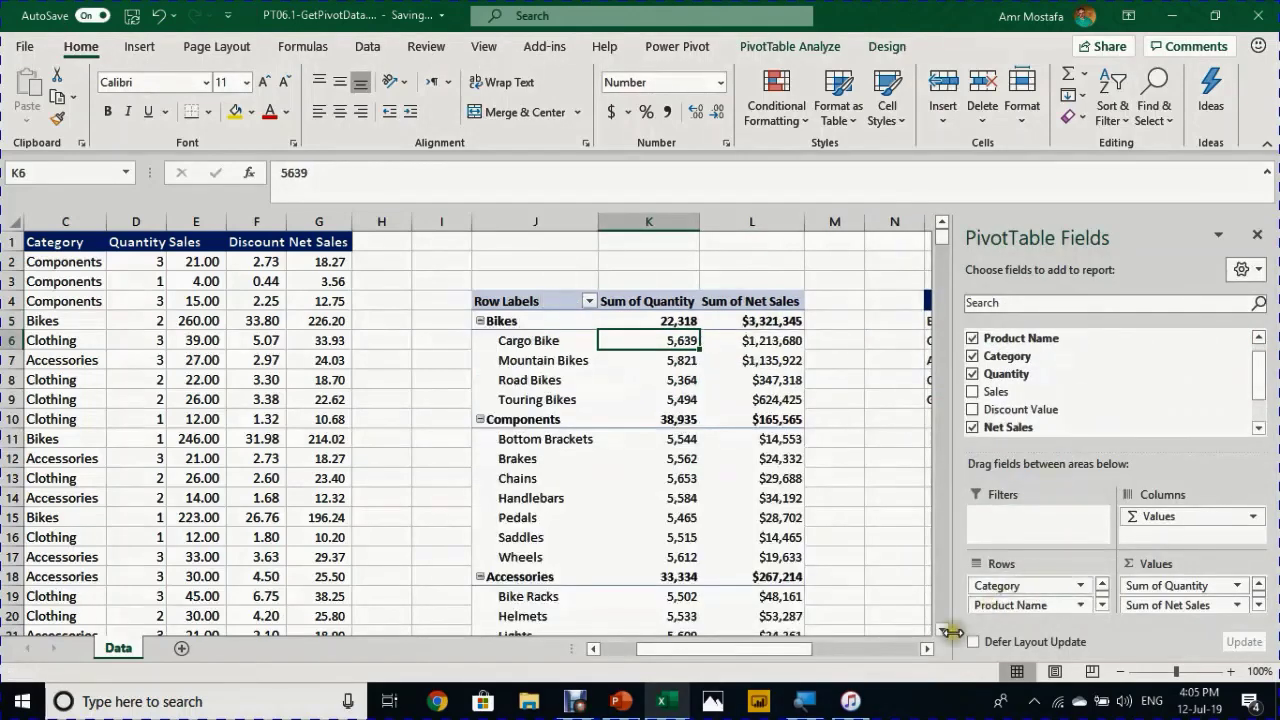
pyautogui.moveTo(926, 648); pyautogui.dragTo(926, 648)
pyautogui.click(804, 320)
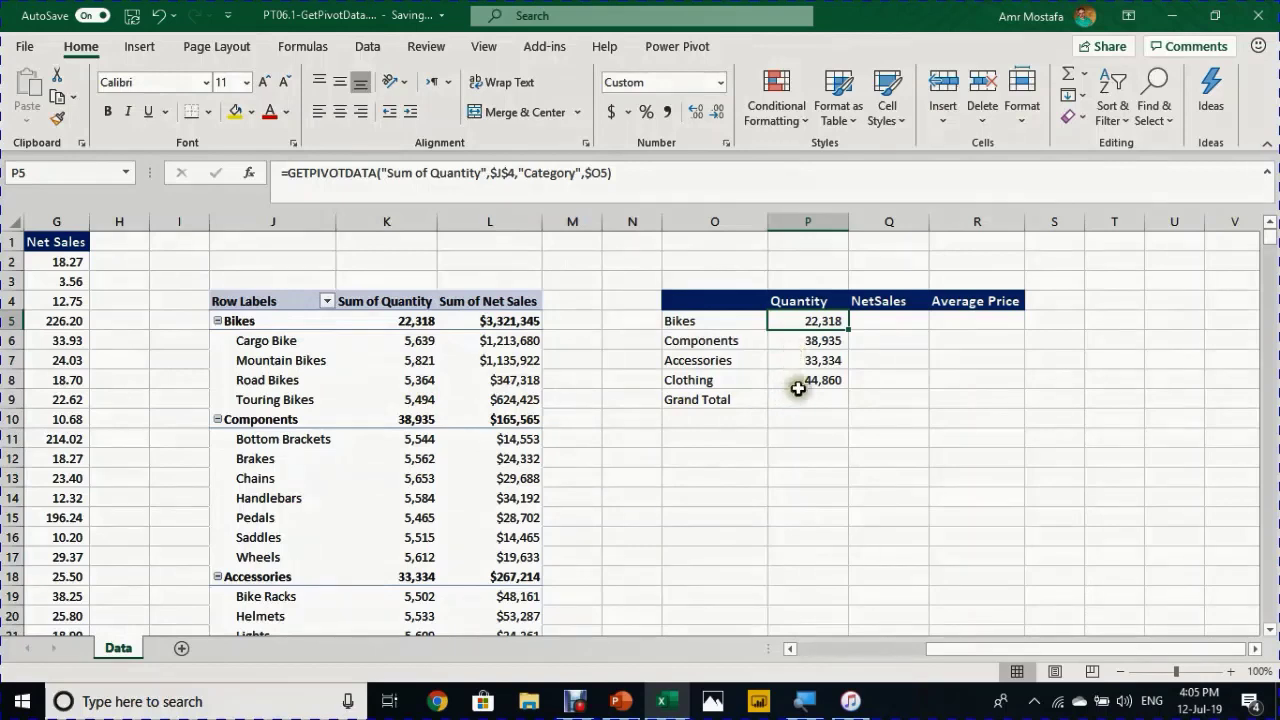
# Step: Extend the Clothing Quantity formula from P8 to the Grand Total row in P9
pyautogui.click(806, 382)
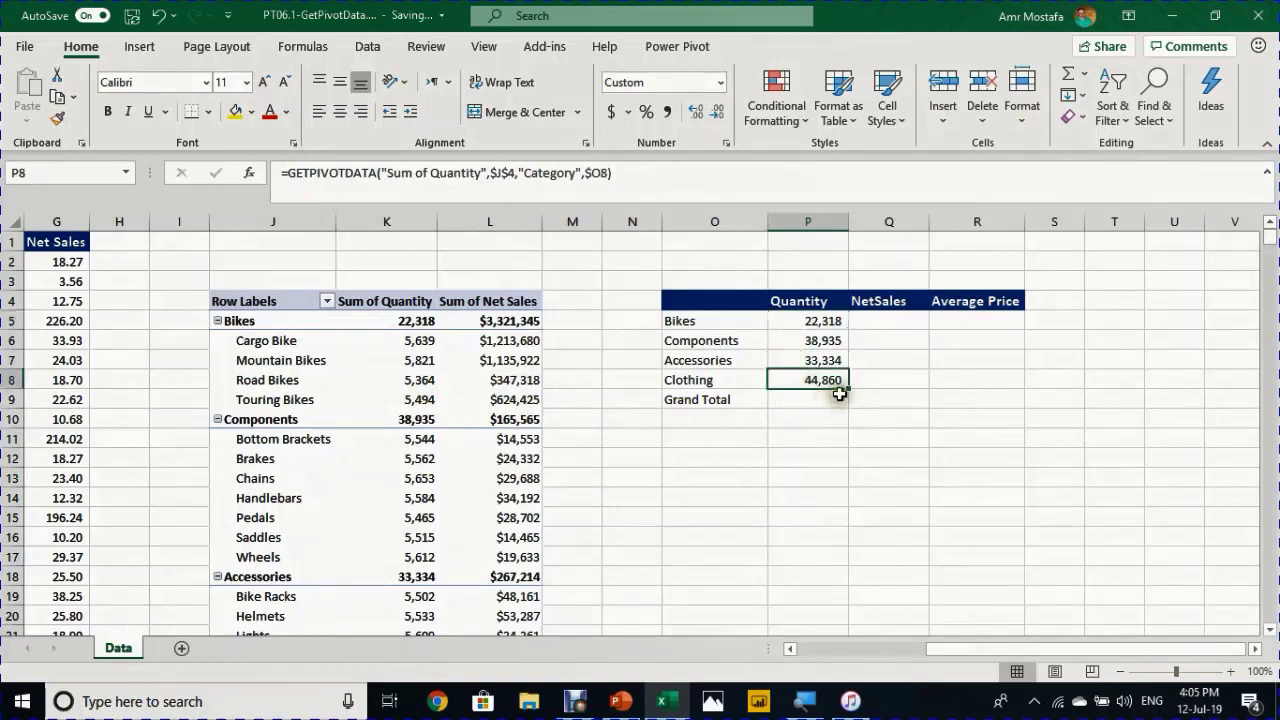
pyautogui.moveTo(848, 388); pyautogui.dragTo(838, 403)
pyautogui.click(838, 403)
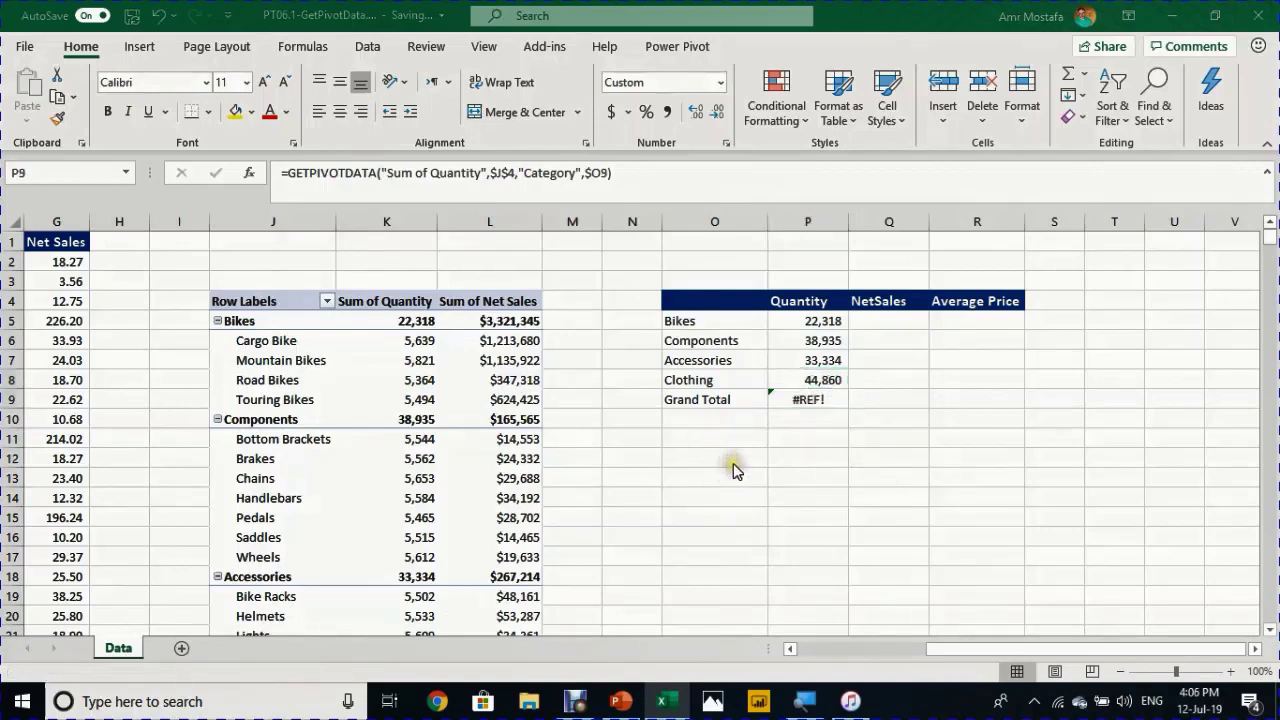
pyautogui.click(806, 400)
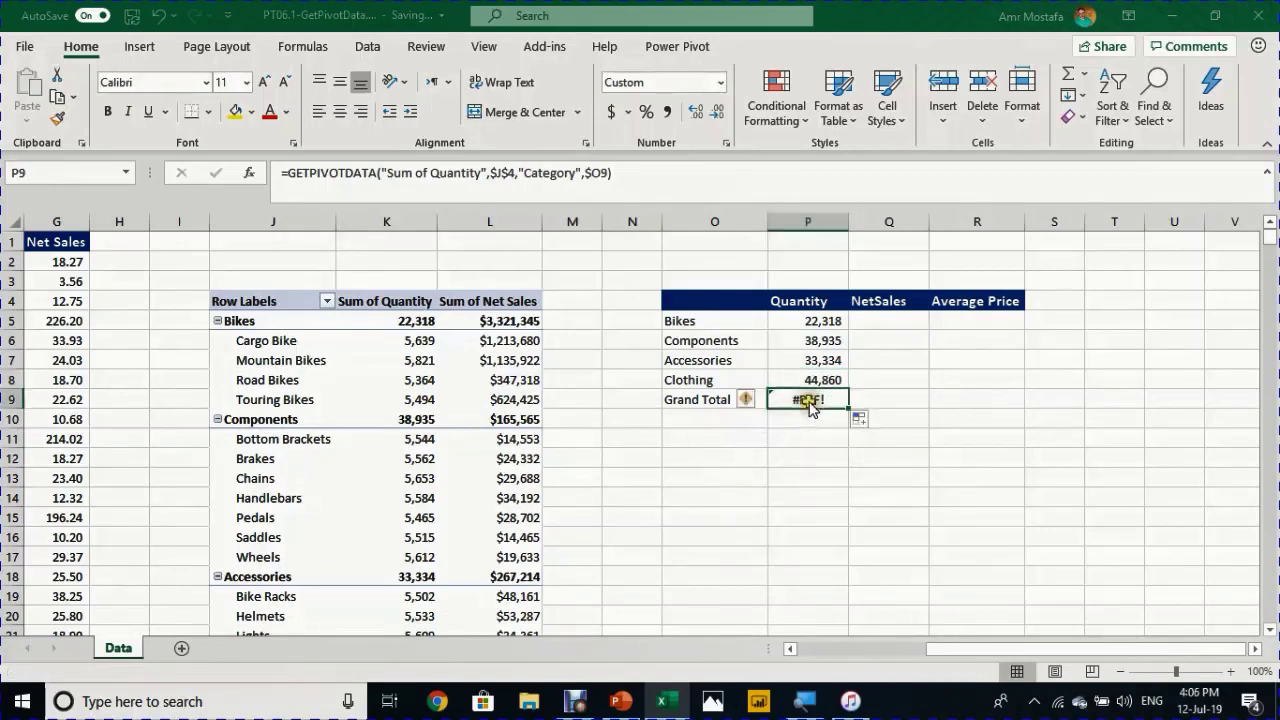
# Step: Remove the "Category" and $O9 arguments from the GETPIVOTDATA formula in P9, and compare its result with the pivot table's Grand Total row
pyautogui.click(691, 163)
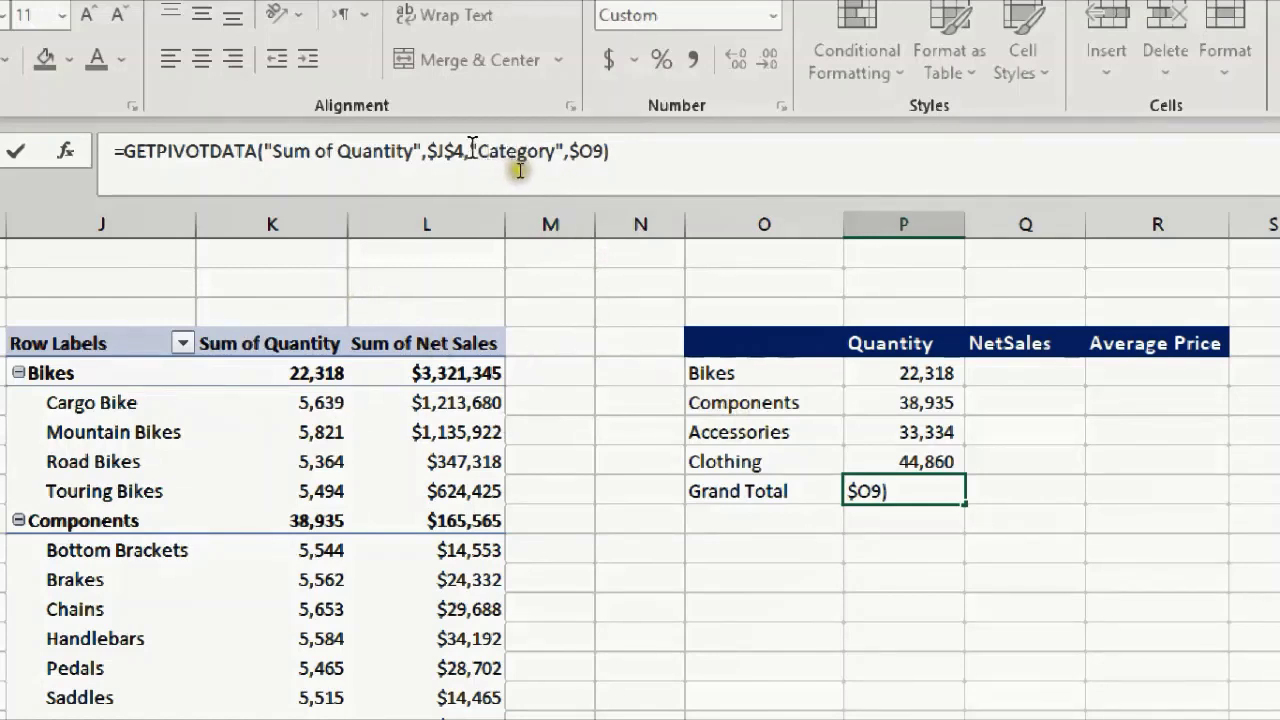
pyautogui.press('Right')
pyautogui.press('Right')
pyautogui.press('Right')
pyautogui.press('Right')
pyautogui.press('Right')
pyautogui.press('Right')
pyautogui.press('Right')
pyautogui.press('Right')
pyautogui.press('Right')
pyautogui.press('Right')
pyautogui.press('Right')
pyautogui.click(516, 166)
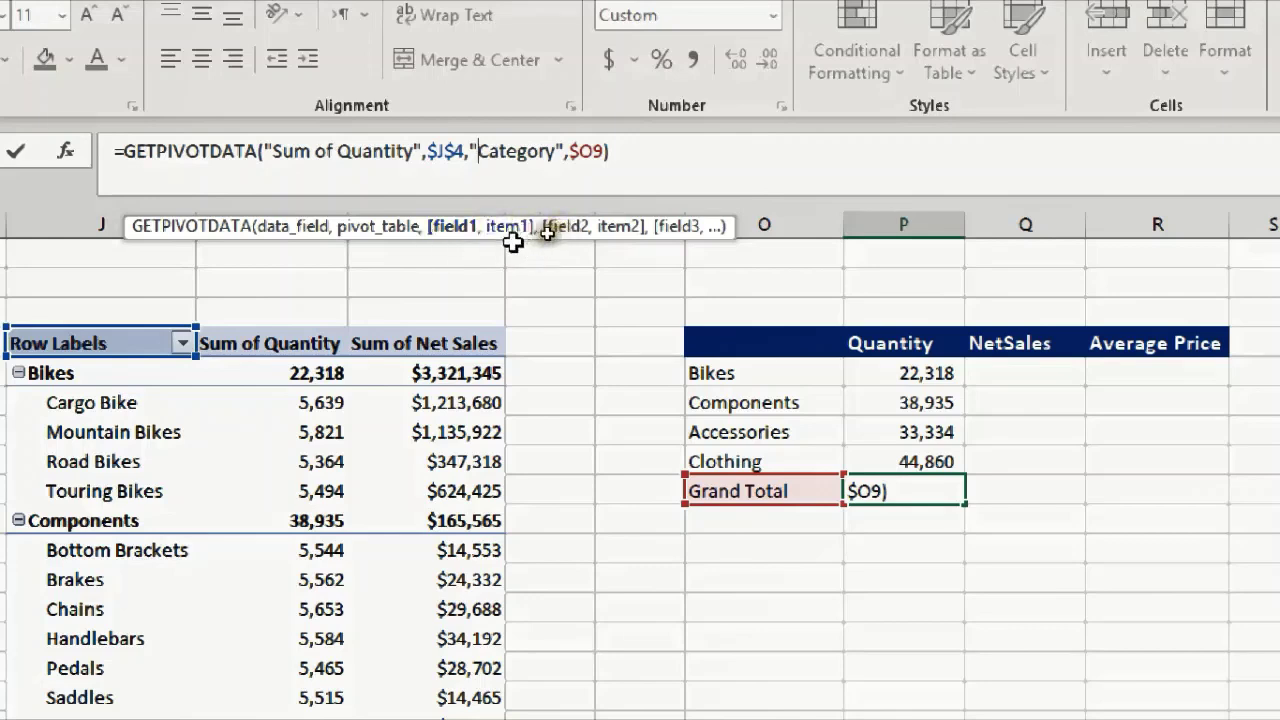
pyautogui.press('Left')
pyautogui.press('Left')
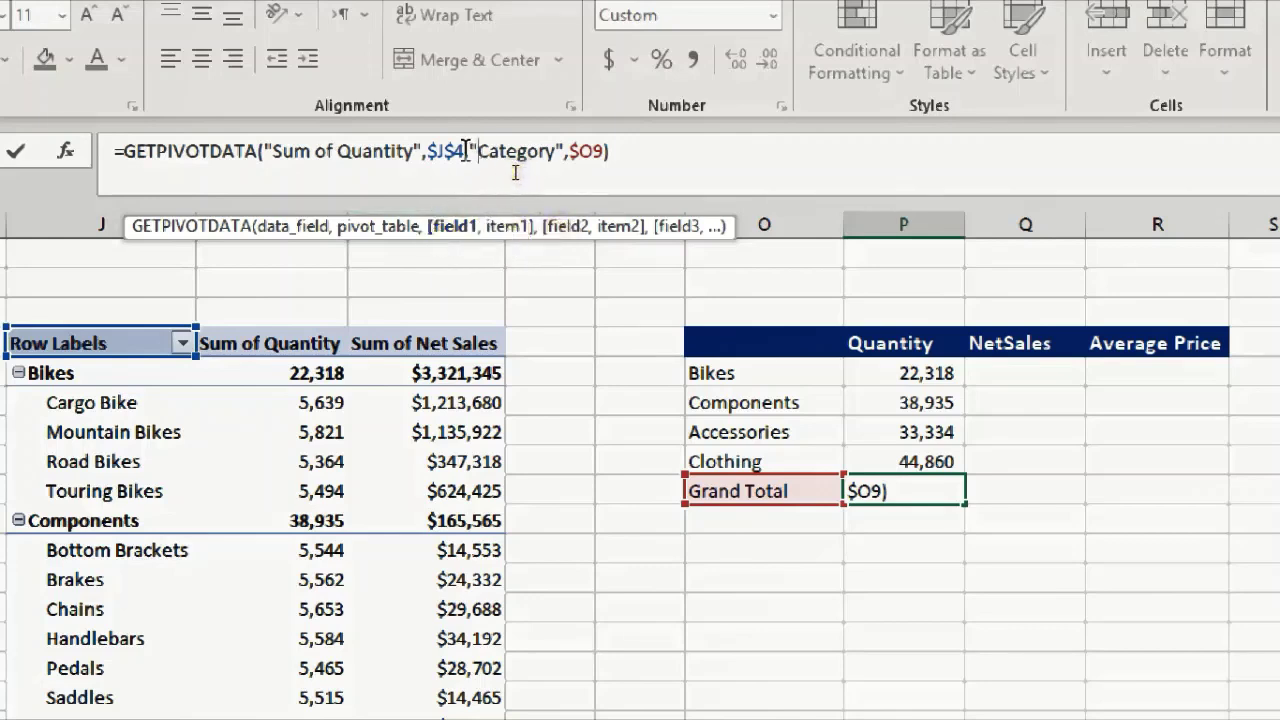
pyautogui.moveTo(465, 150); pyautogui.dragTo(606, 152)
pyautogui.press('Delete')
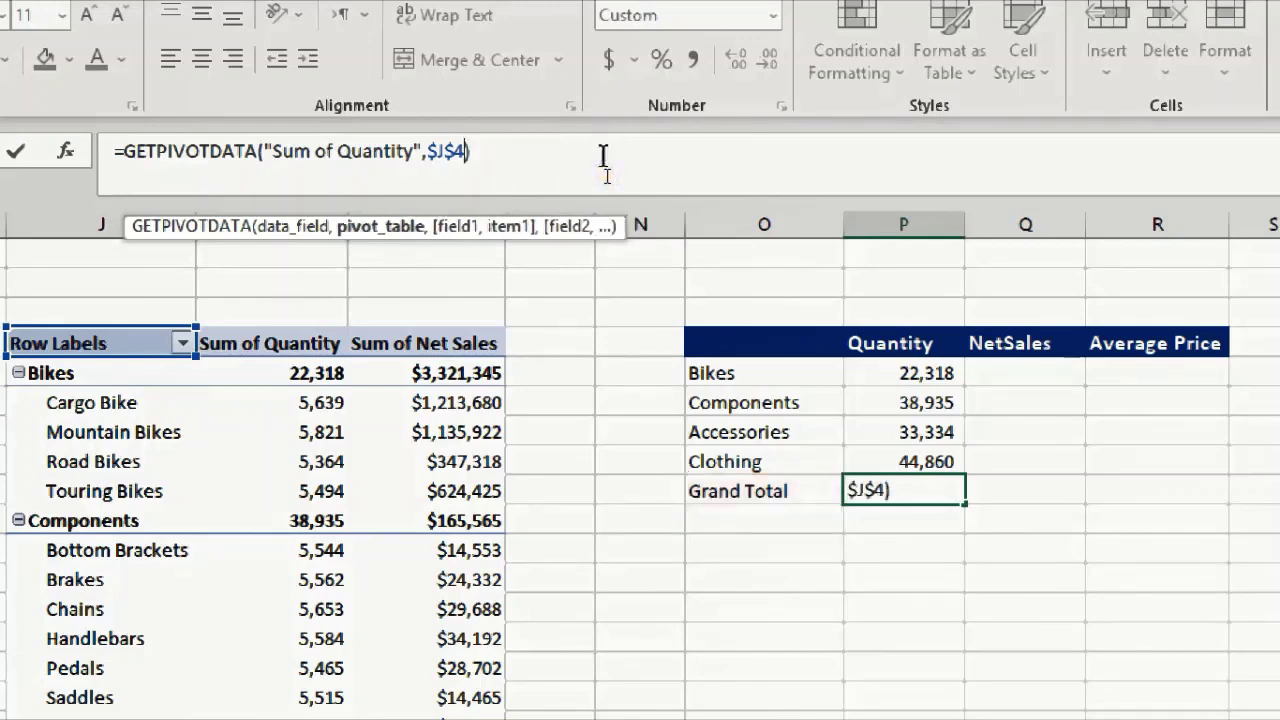
pyautogui.press('Return')
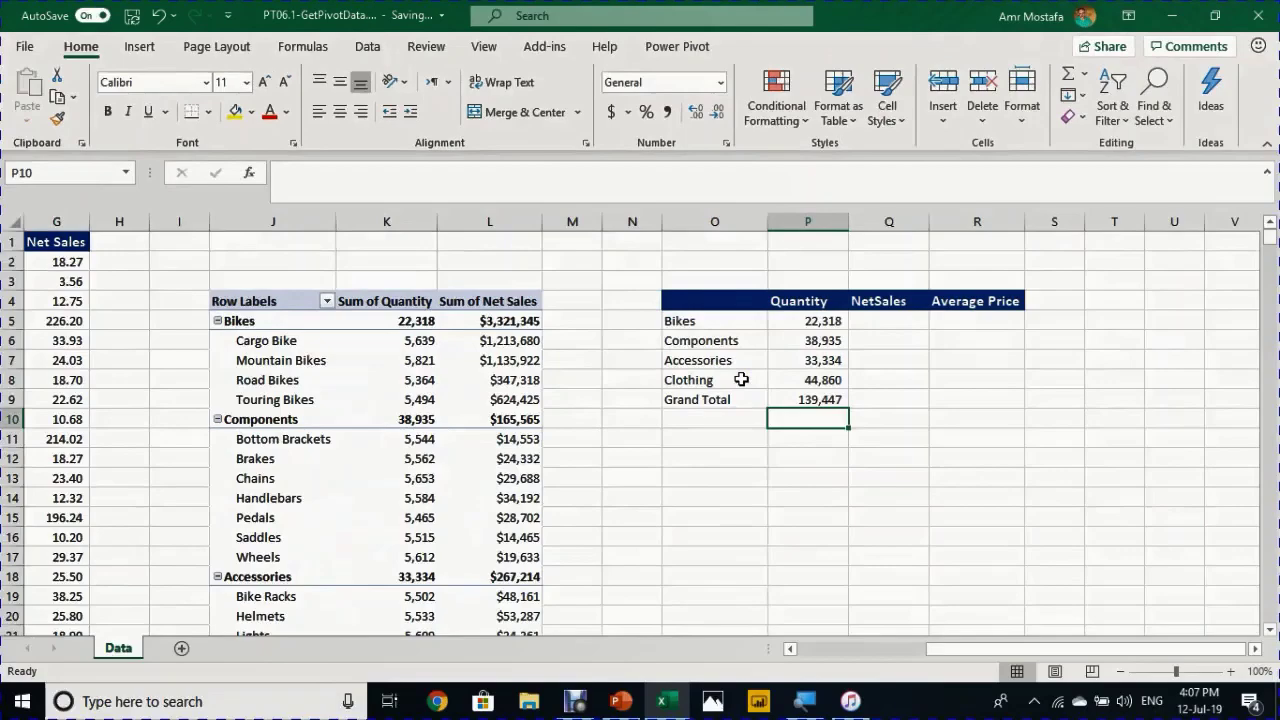
pyautogui.press('alt')
pyautogui.scroll(-2, 806, 462)
pyautogui.scroll(-4, 741, 380)
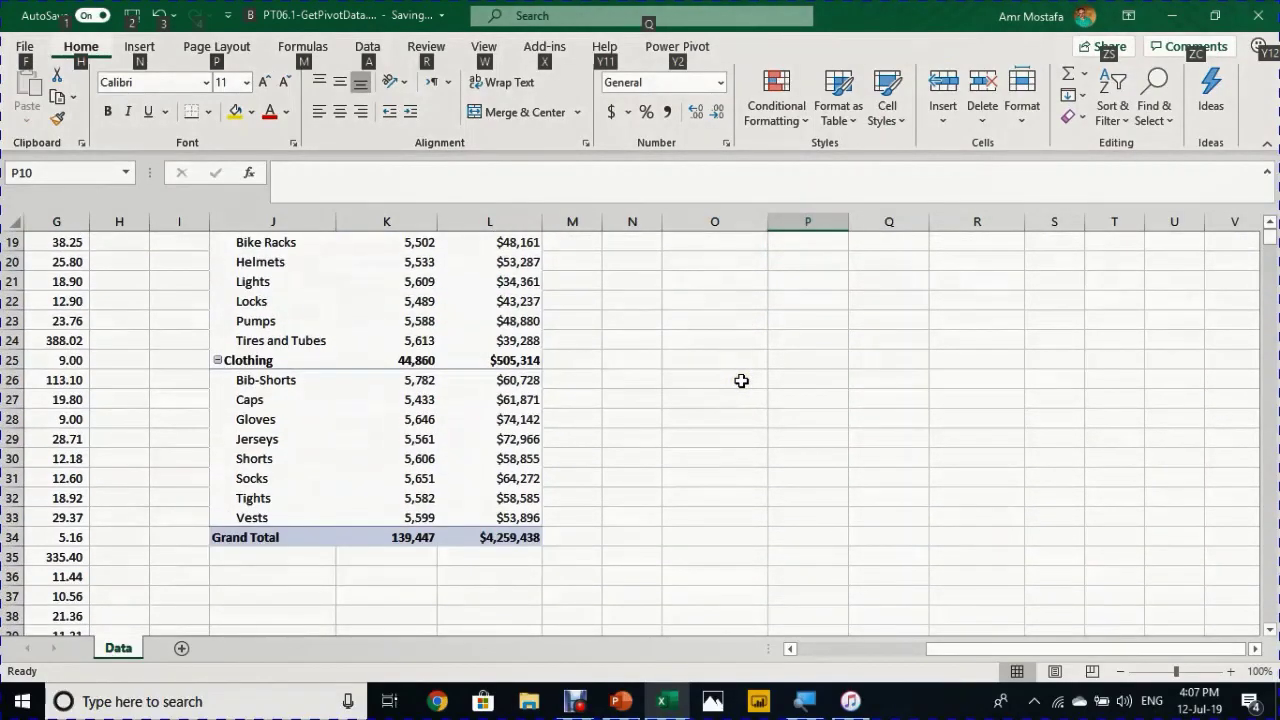
# Step: Copy the Bikes Quantity formula from P5 across into the Bikes NetSales cell Q5
pyautogui.scroll(6, 741, 380)
pyautogui.click(830, 322)
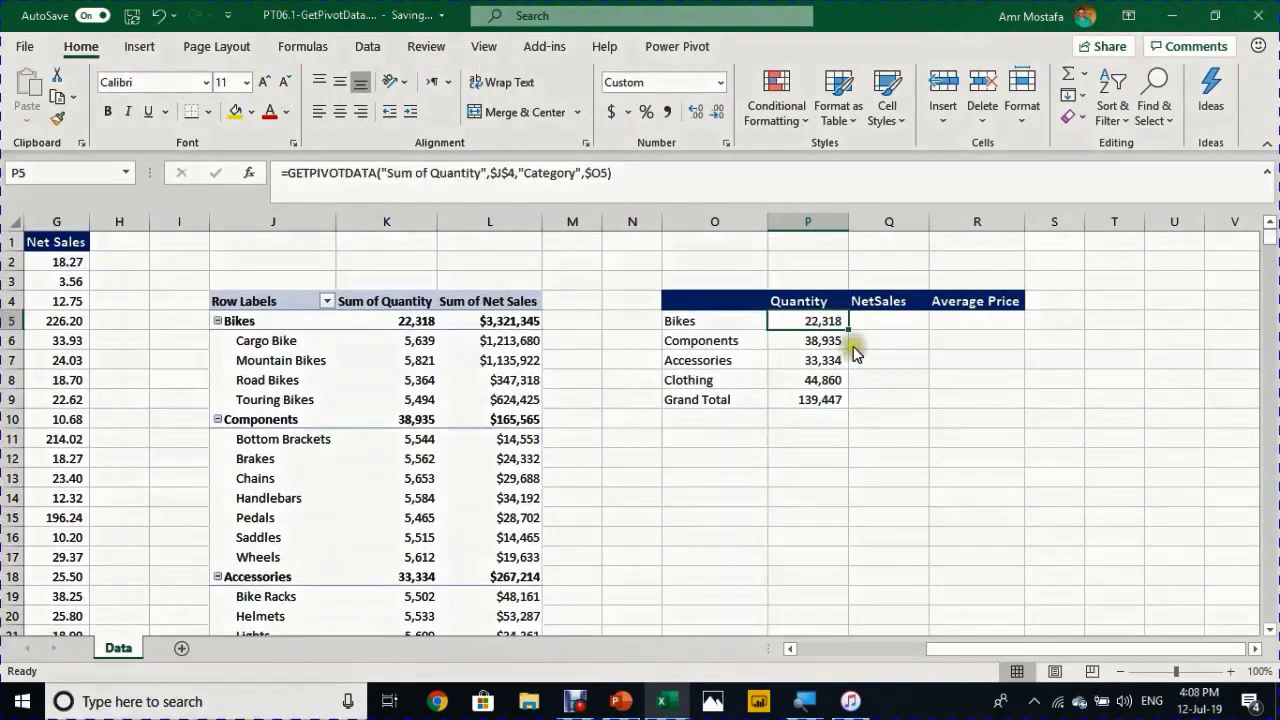
pyautogui.moveTo(846, 331); pyautogui.dragTo(919, 327)
pyautogui.click(900, 321)
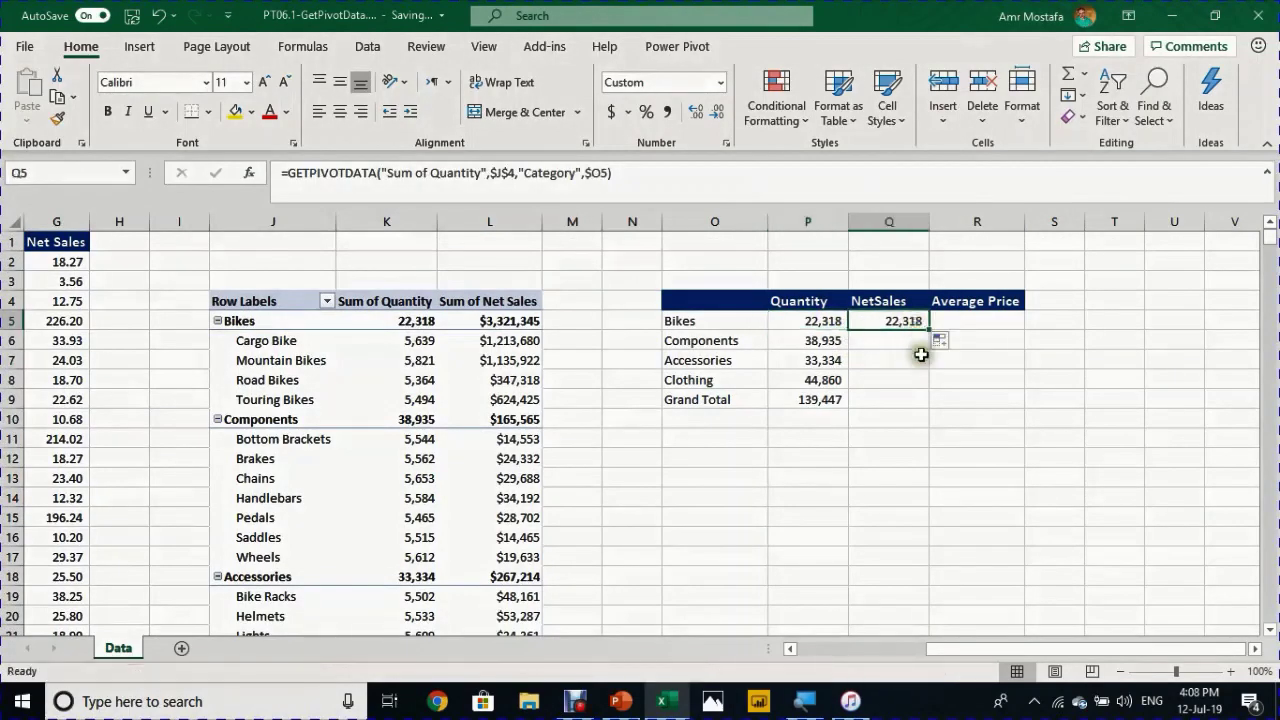
# Step: Change the data field in Q5's GETPIVOTDATA formula to "Sum of Net Sales"
pyautogui.click(494, 173)
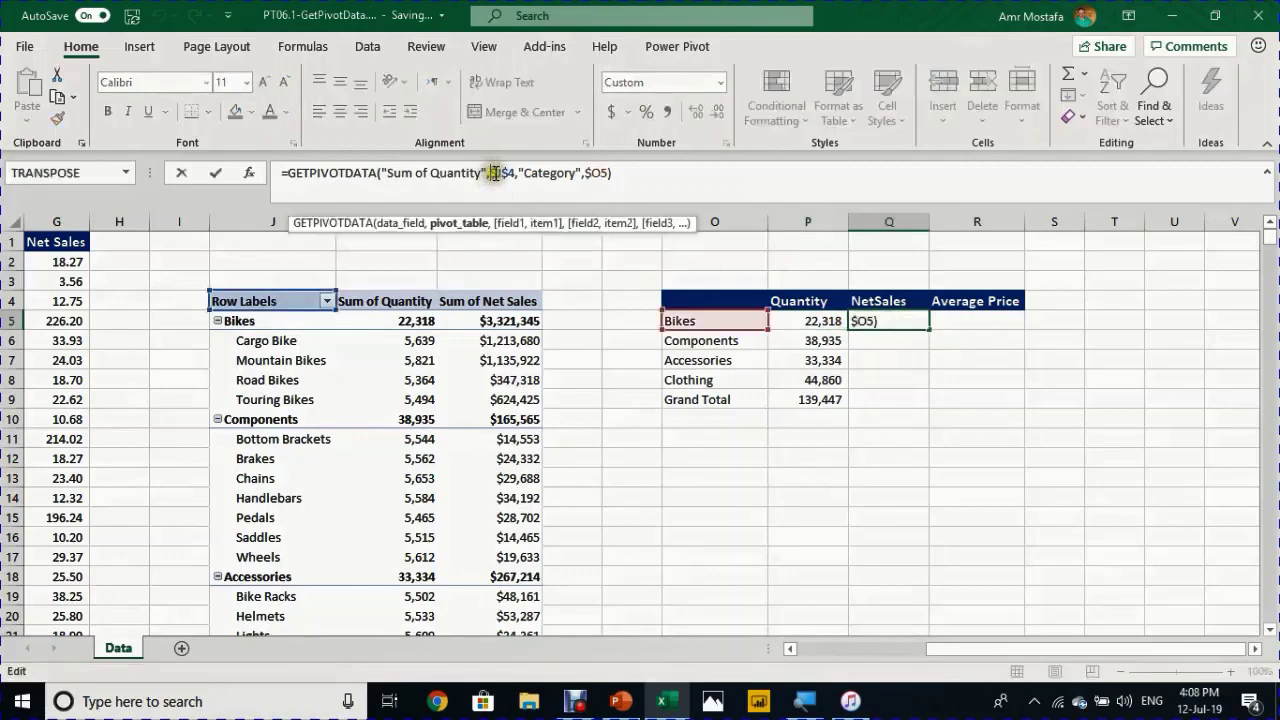
pyautogui.click(494, 173)
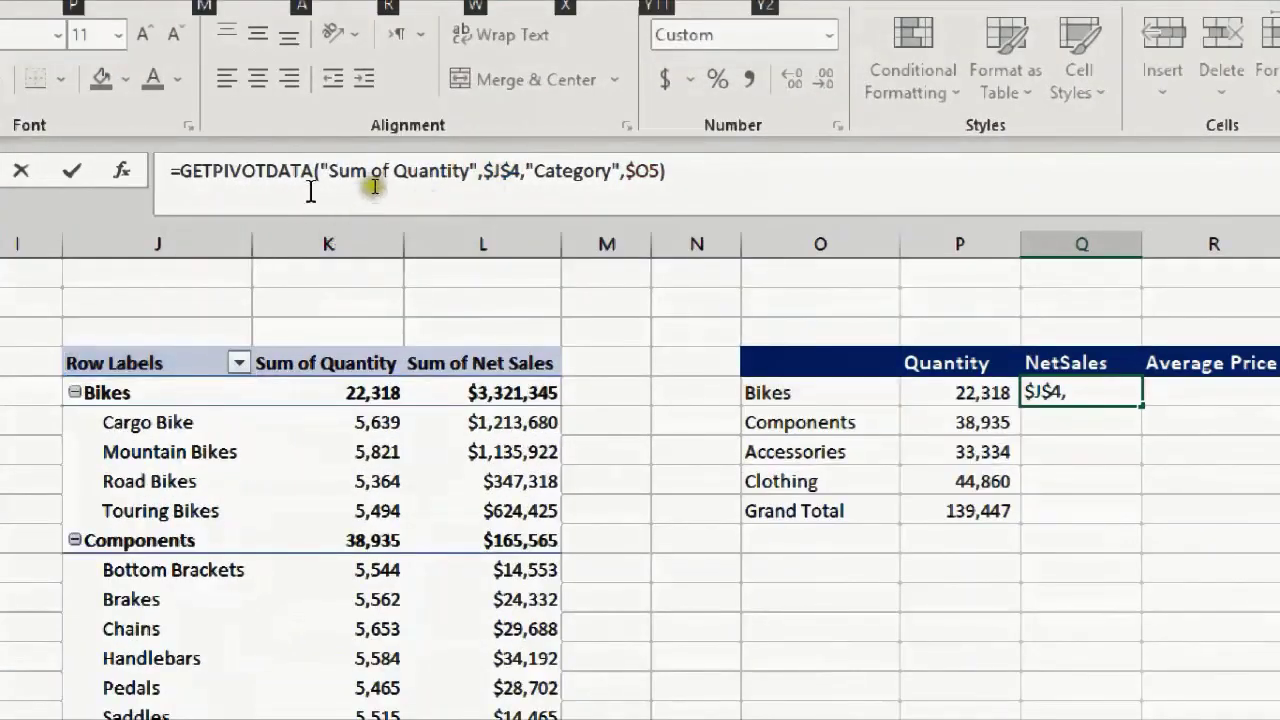
pyautogui.click(318, 174)
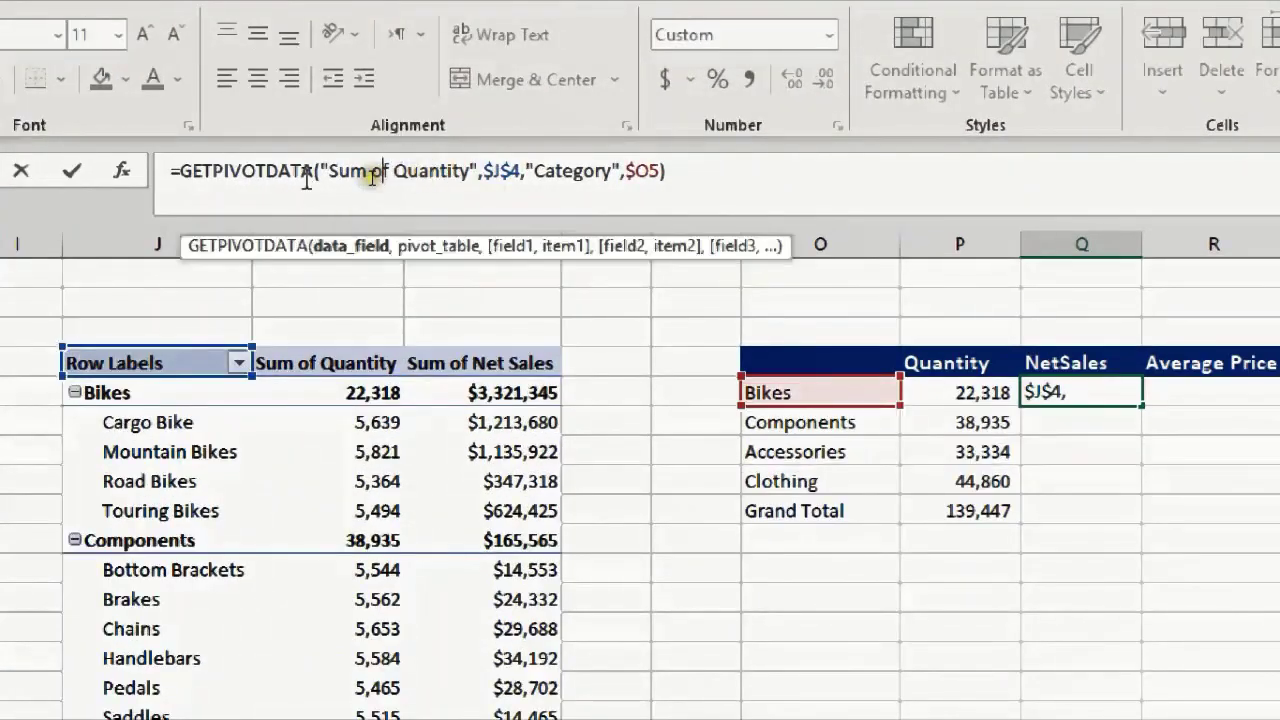
pyautogui.click(381, 175)
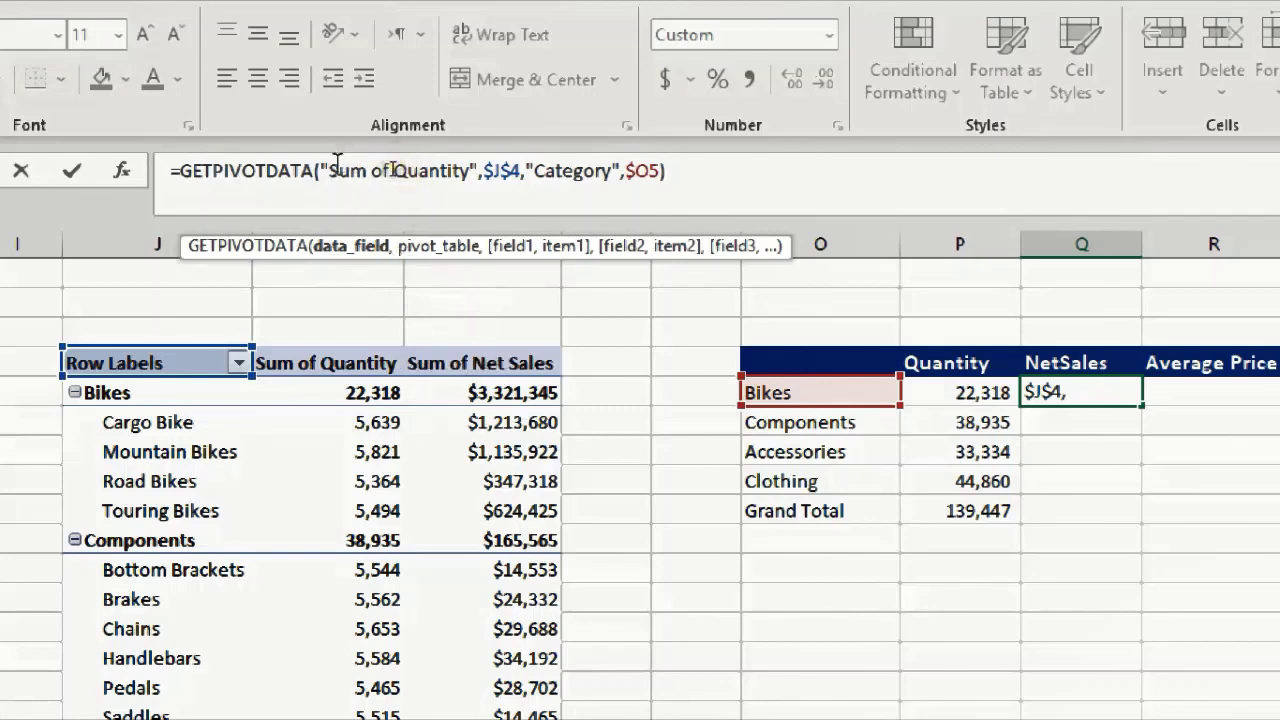
pyautogui.doubleClick(430, 171)
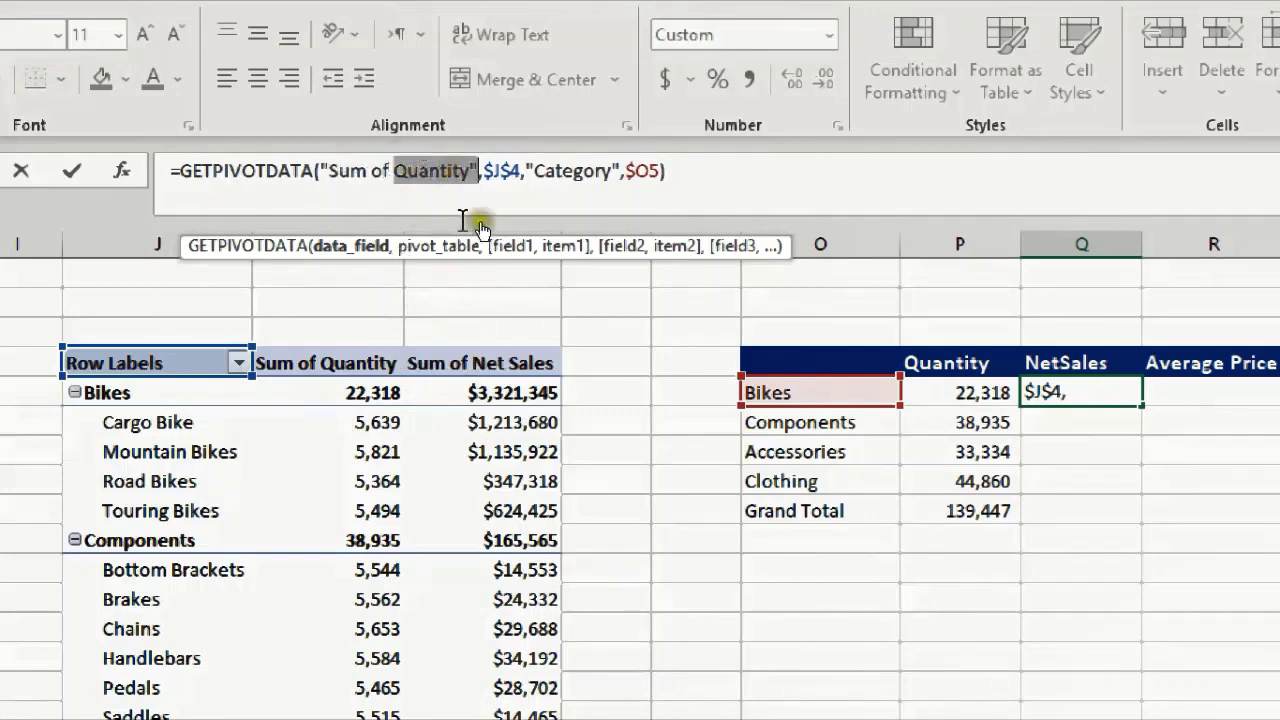
pyautogui.write('Net Sa')
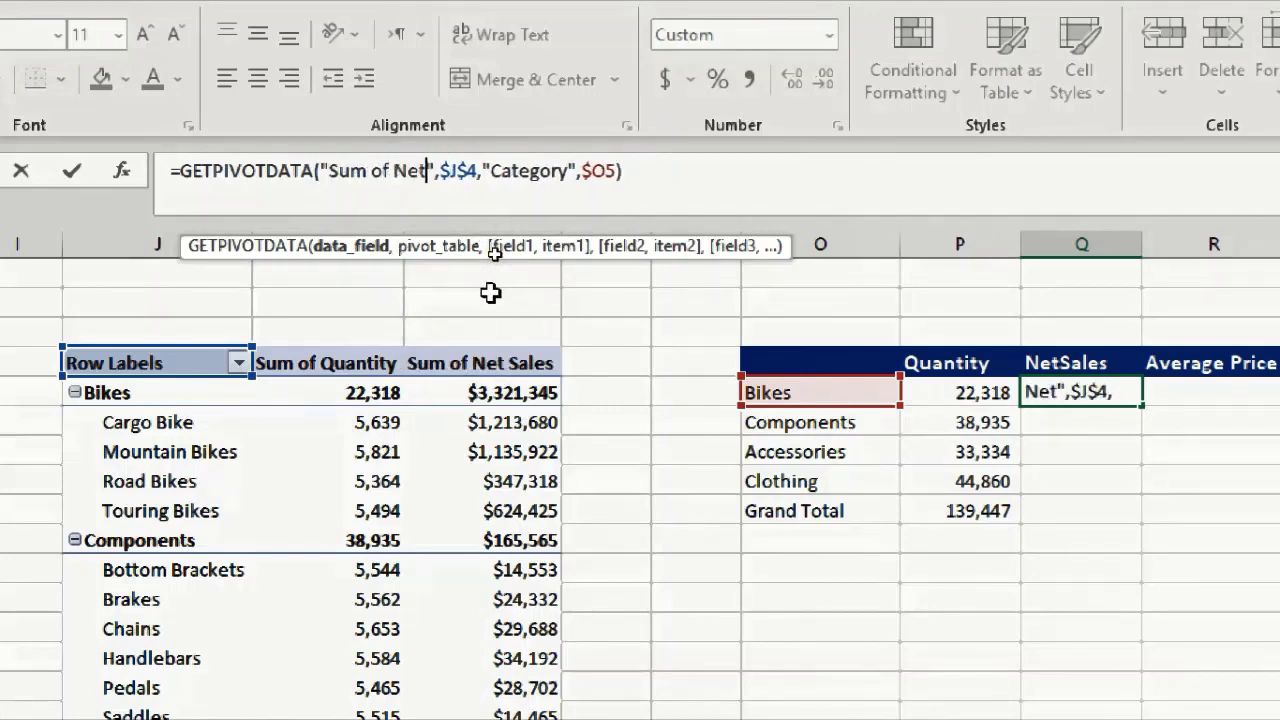
pyautogui.write('les')
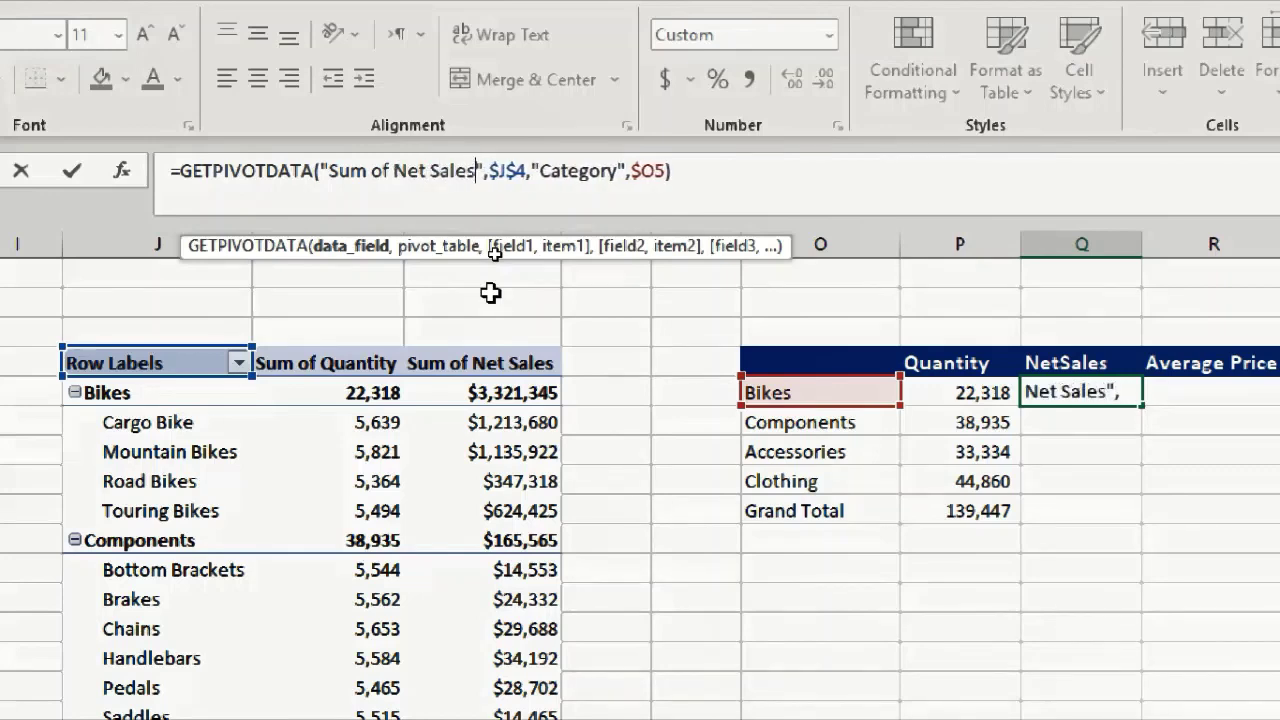
pyautogui.press('Return')
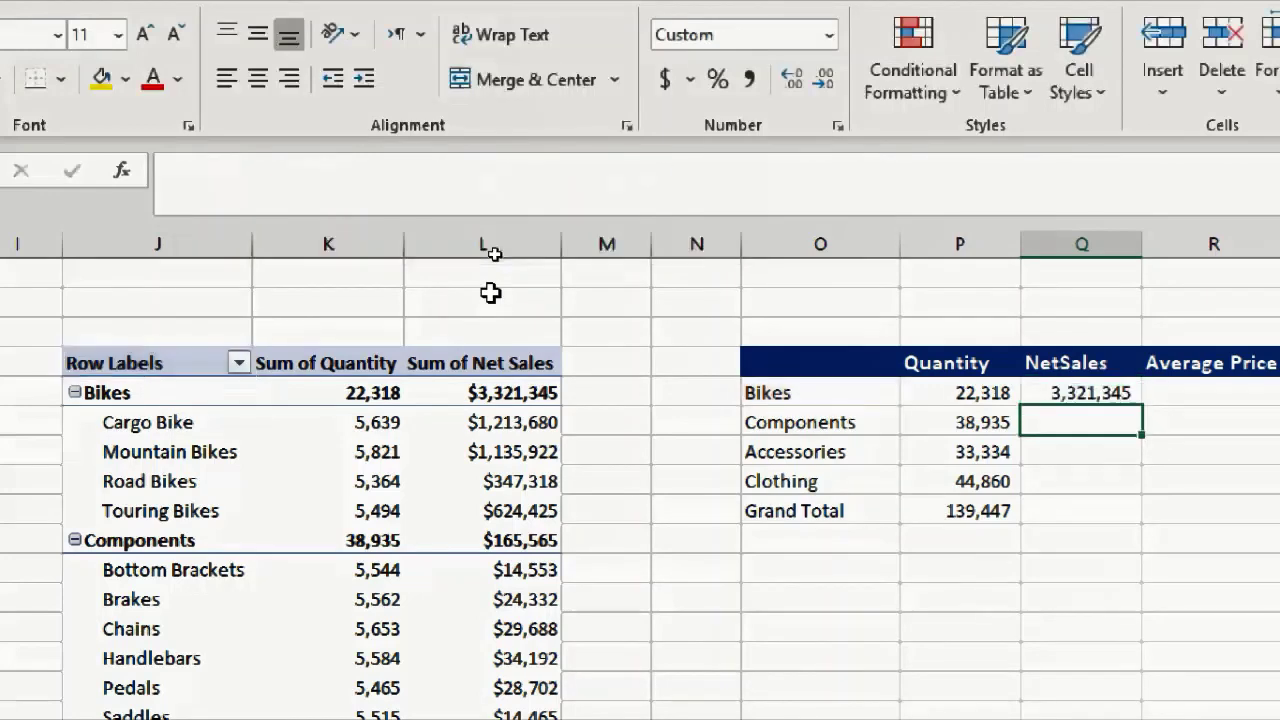
# Step: Fill the Bikes NetSales formula from Q5 down through the Grand Total row in Q9
pyautogui.press('Up')
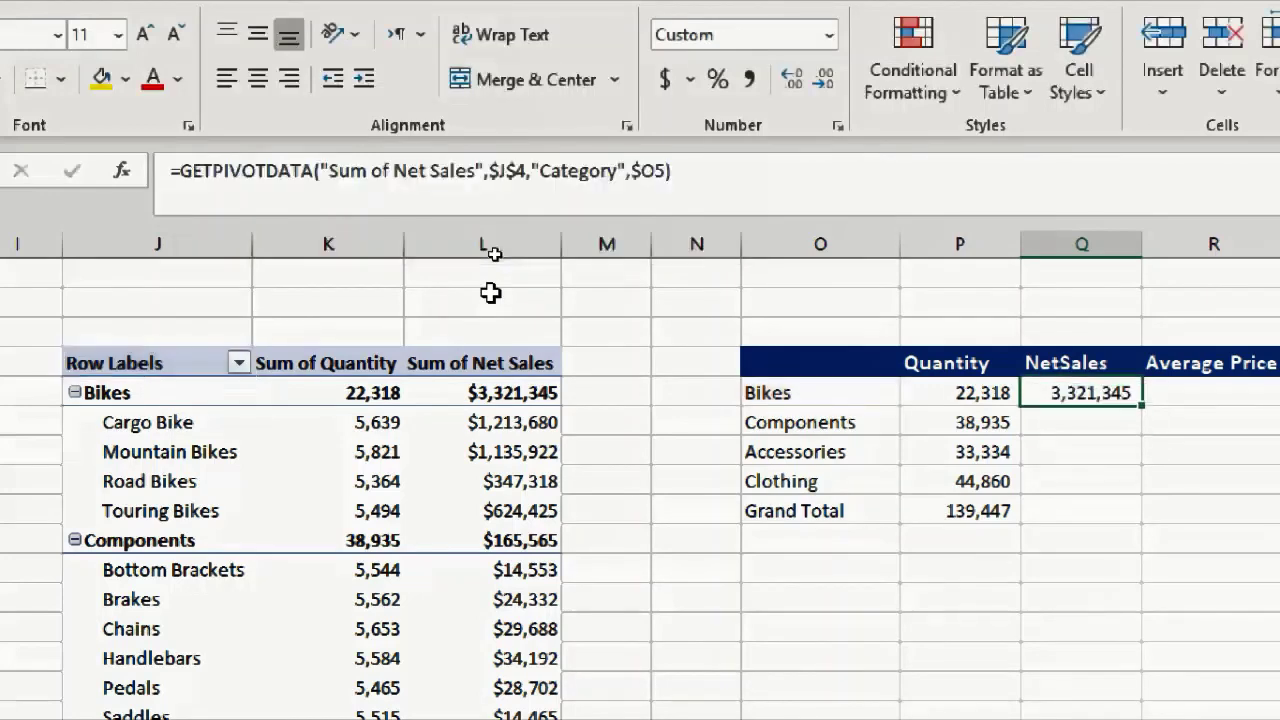
pyautogui.hotkey('shift', 'Down')
pyautogui.hotkey('shift', 'Down')
pyautogui.hotkey('shift', 'Down')
pyautogui.hotkey('shift', 'Down')
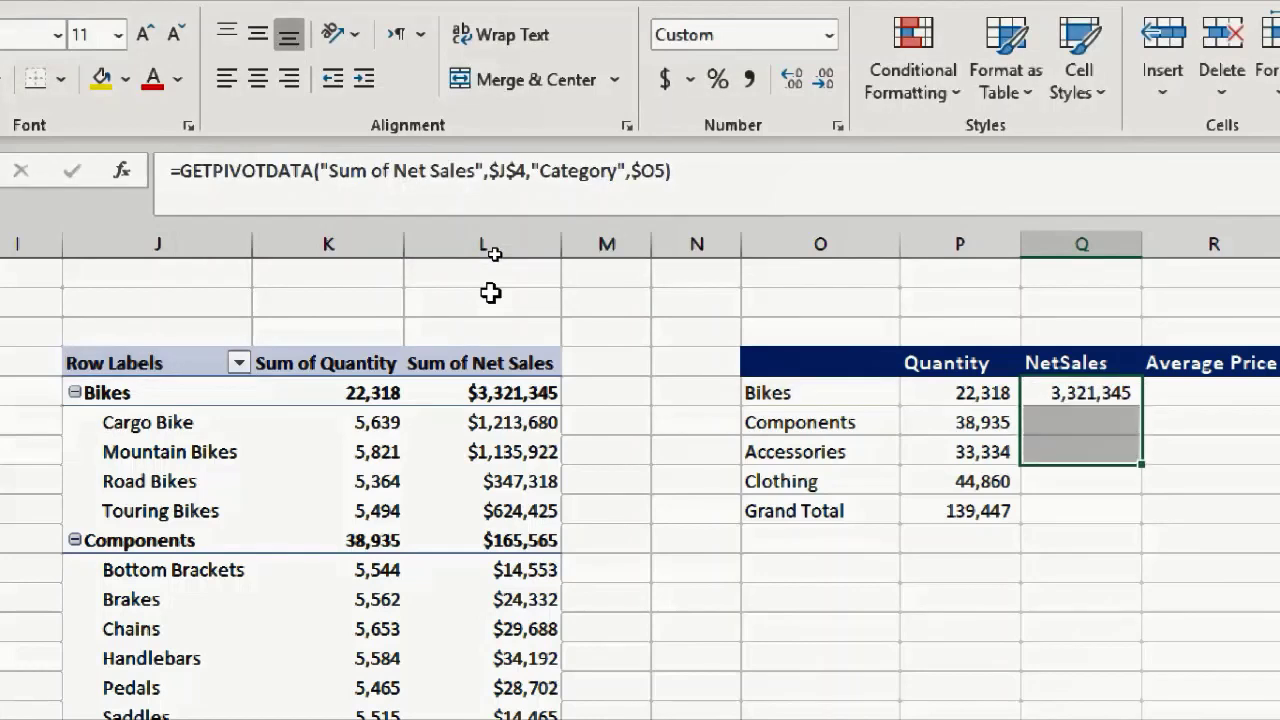
pyautogui.hotkey('ctrl', 'd')
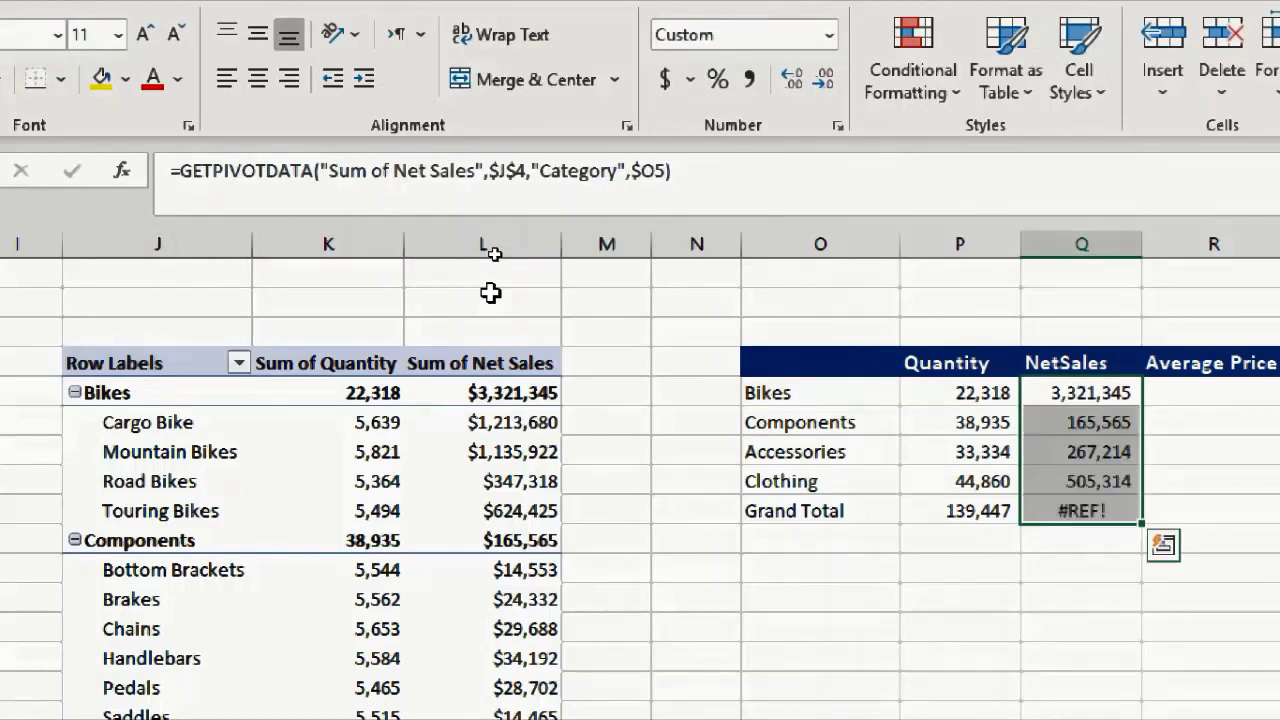
# Step: Remove the "Category" and $O9 arguments from the Grand Total NetSales formula in Q9
pyautogui.press('Down')
pyautogui.press('Down')
pyautogui.press('Down')
pyautogui.press('Down')
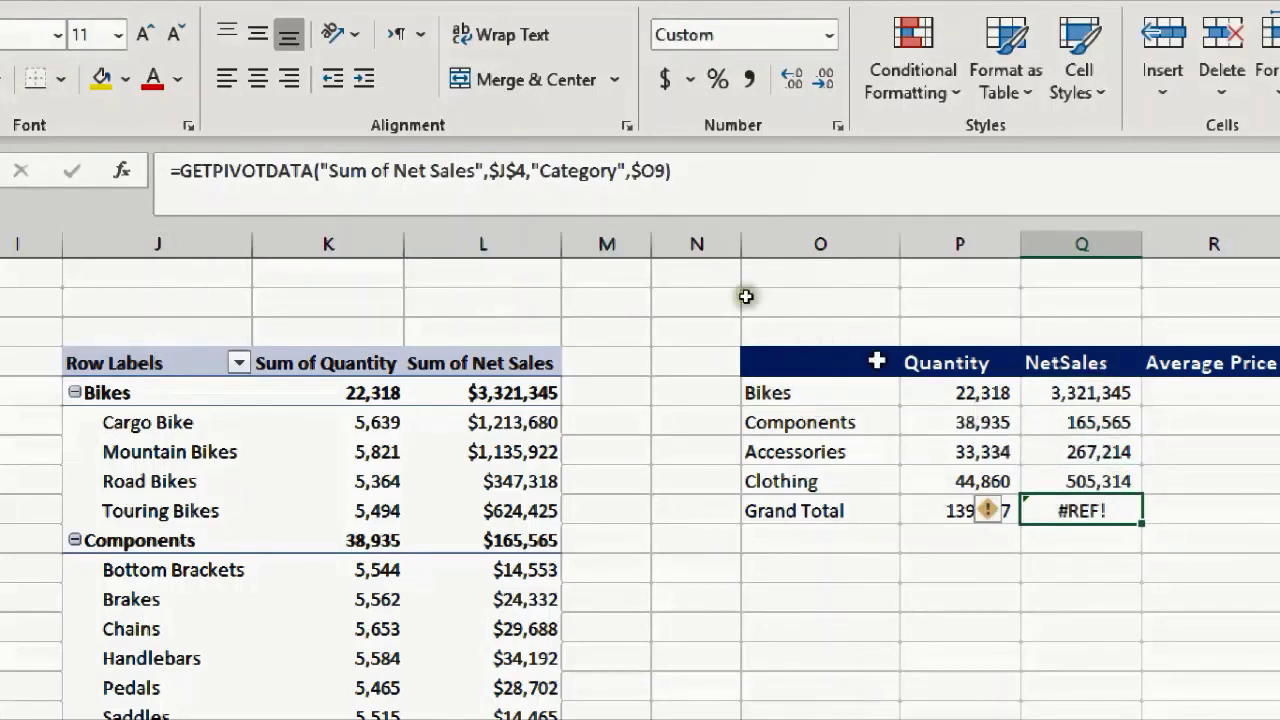
pyautogui.moveTo(527, 171); pyautogui.dragTo(657, 178)
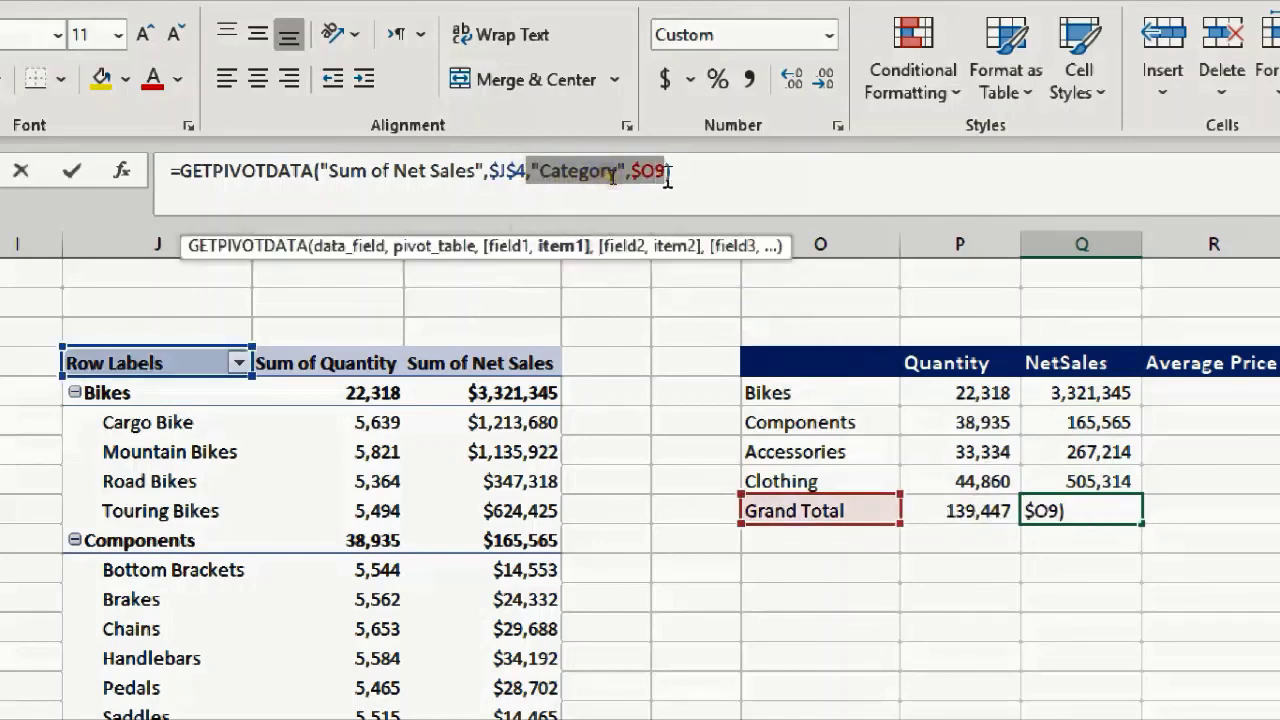
pyautogui.press('Delete')
pyautogui.press('Return')
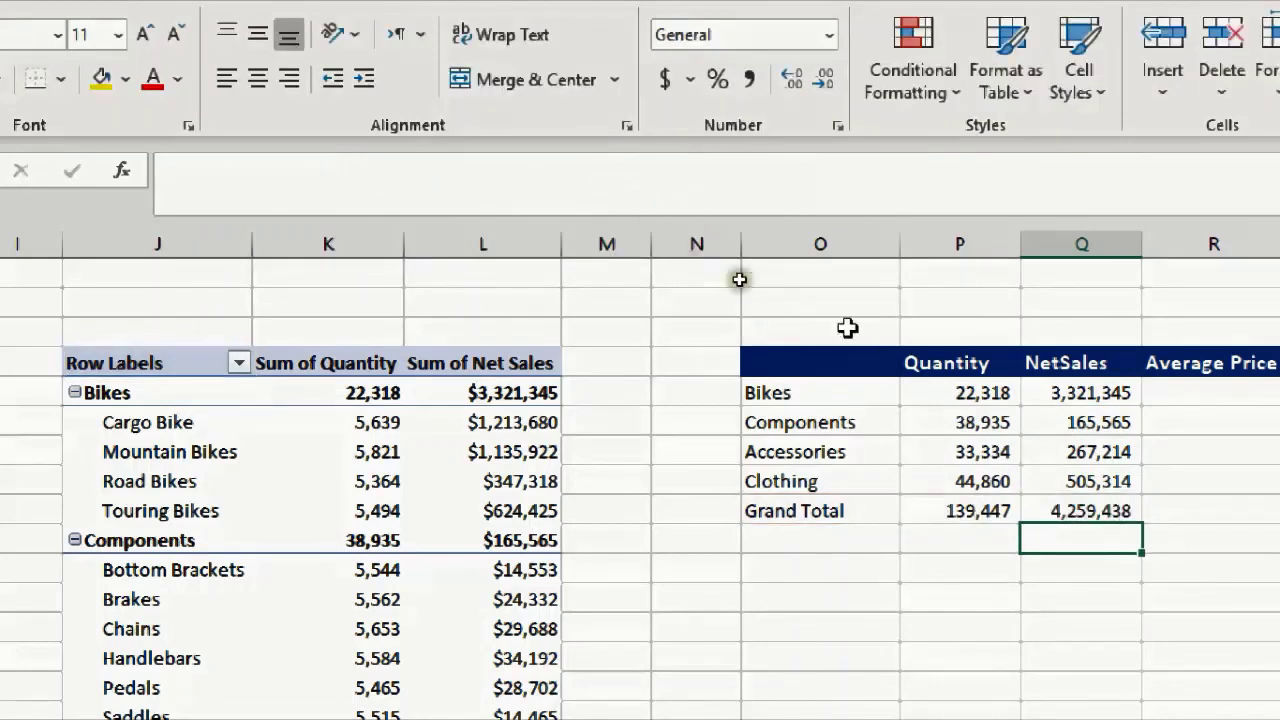
# Step: Calculate the Bikes Average Price in R5 with =Q5/P5 and fill the formula down through Grand Total in R9
pyautogui.click(1209, 390)
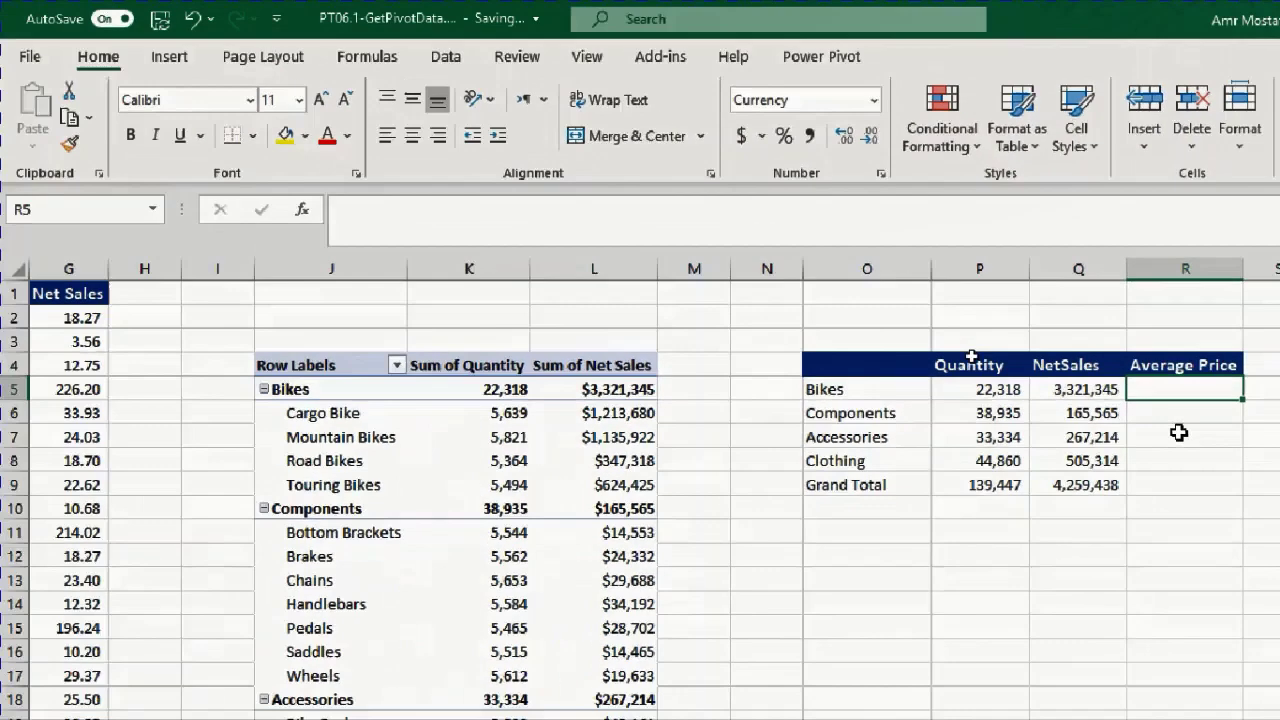
pyautogui.press('alt')
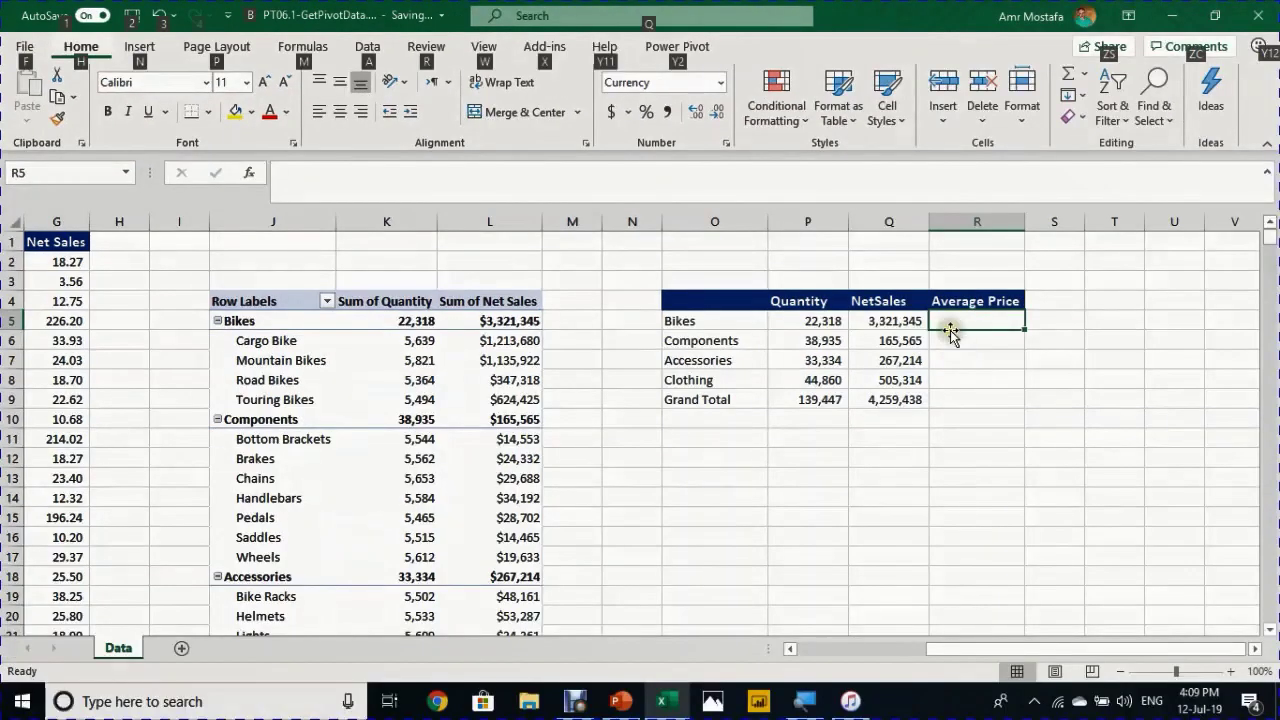
pyautogui.press('Escape')
pyautogui.write('=')
pyautogui.click(905, 321)
pyautogui.write('/')
pyautogui.click(828, 321)
pyautogui.press('Return')
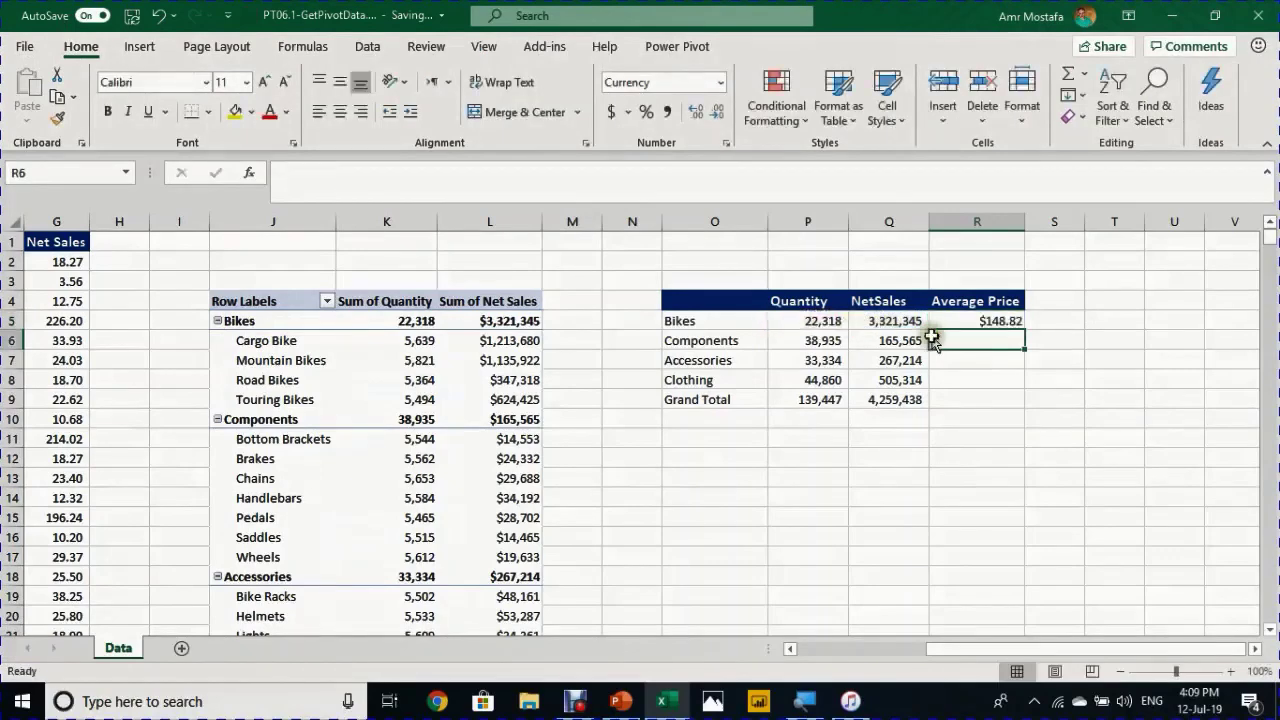
pyautogui.click(1012, 322)
pyautogui.doubleClick(1022, 327)
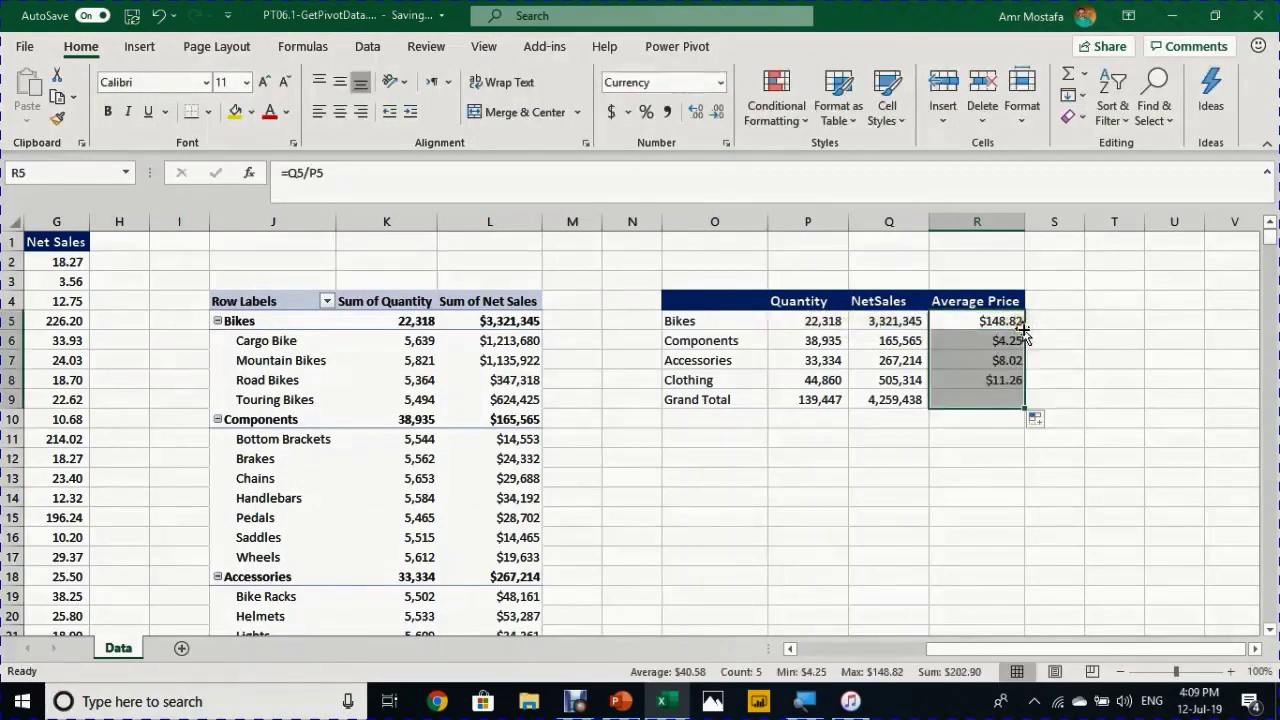
# Step: Replace Product Name in the pivot table's rows with the date field, grouped by months beneath Category
pyautogui.click(820, 360)
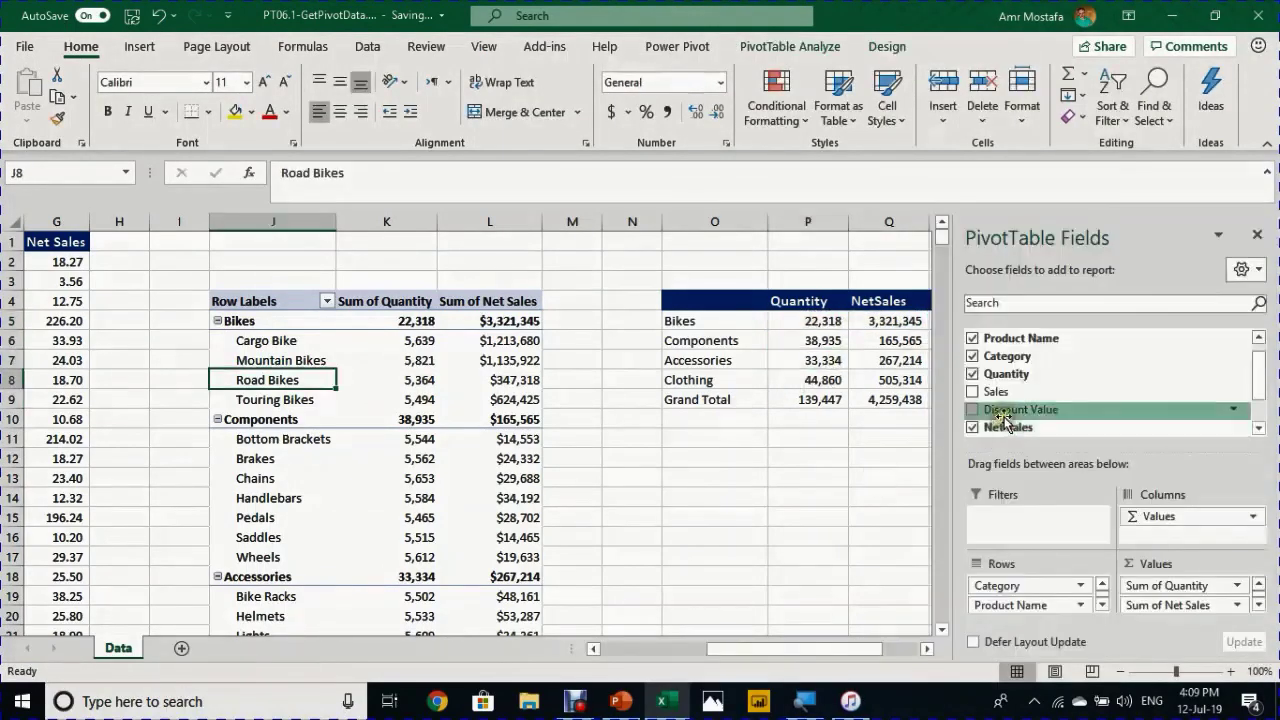
pyautogui.click(973, 340)
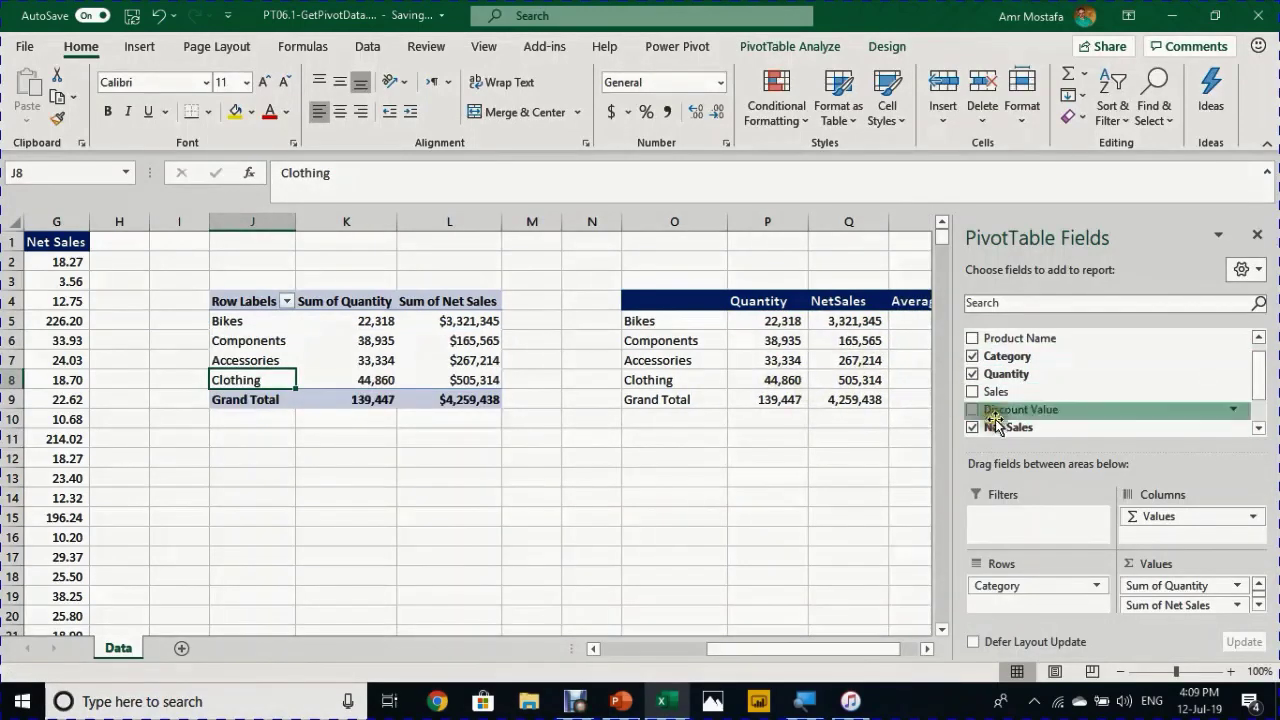
pyautogui.scroll(1, 1015, 408)
pyautogui.moveTo(1012, 336); pyautogui.dragTo(1020, 614)
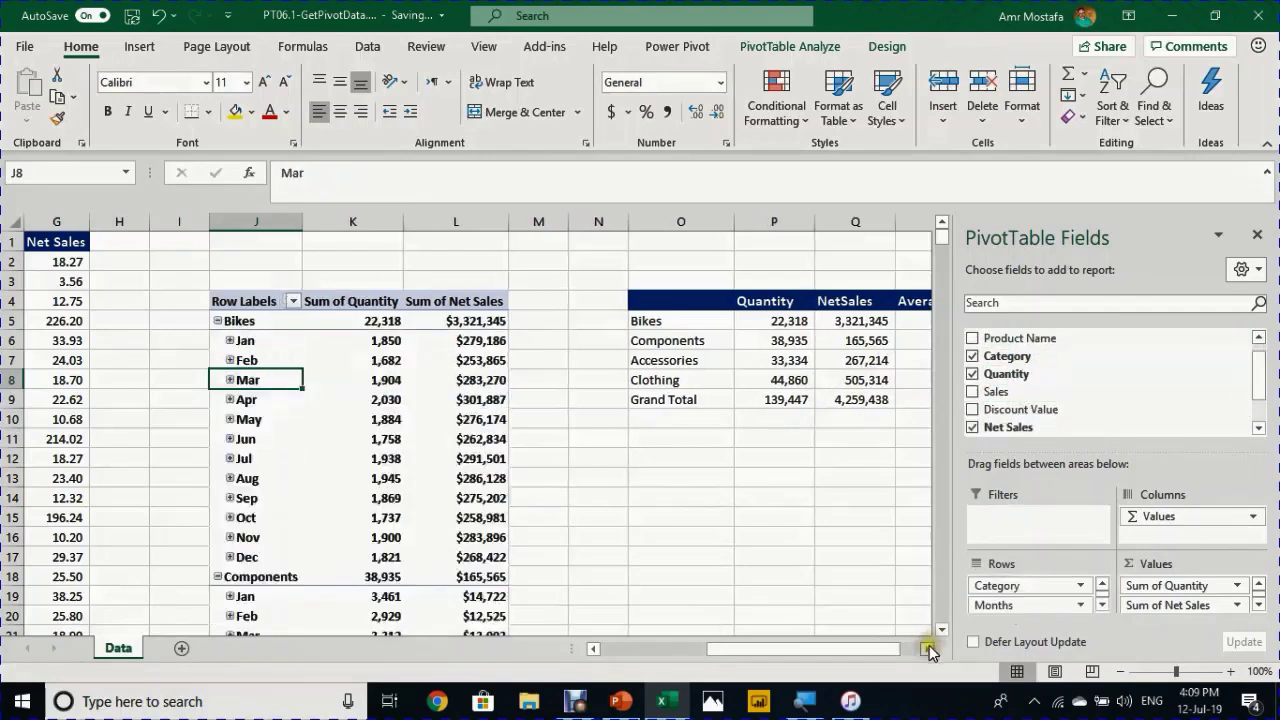
# Step: Compare the summary table with the monthly pivot layout and check the Accessories Quantity formula in P7
pyautogui.click(927, 648)
pyautogui.click(927, 648)
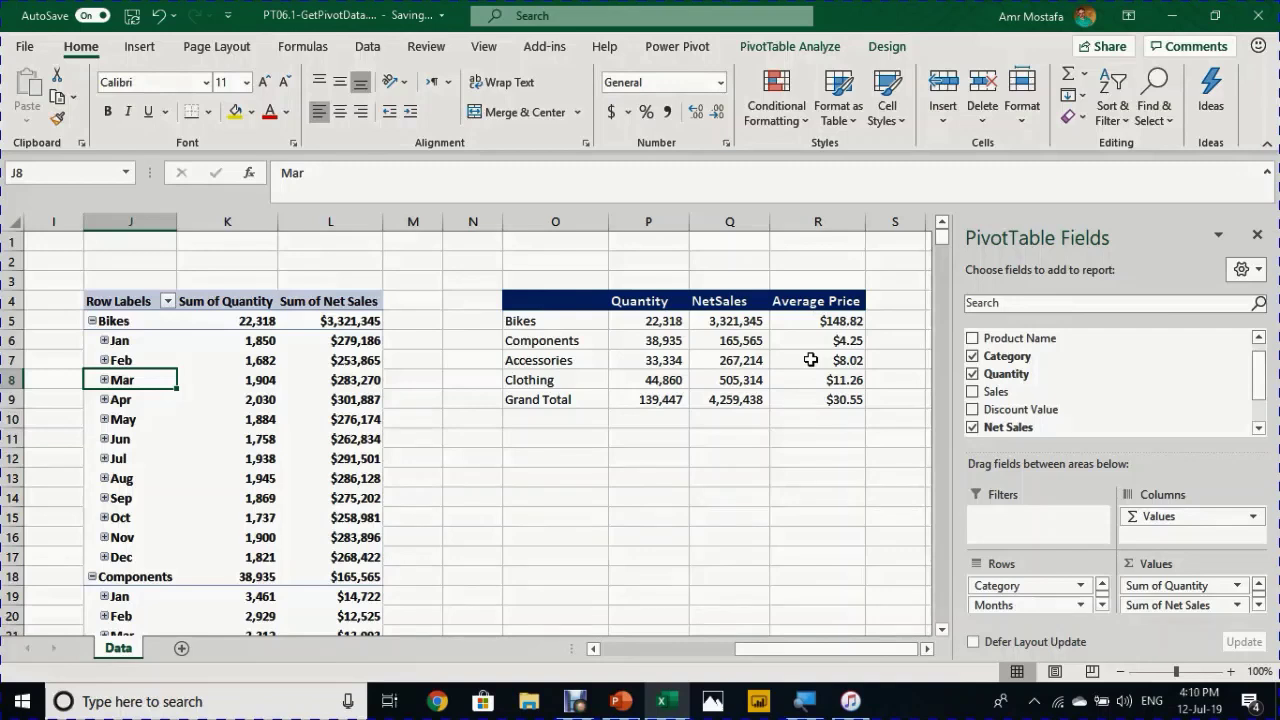
pyautogui.click(359, 377)
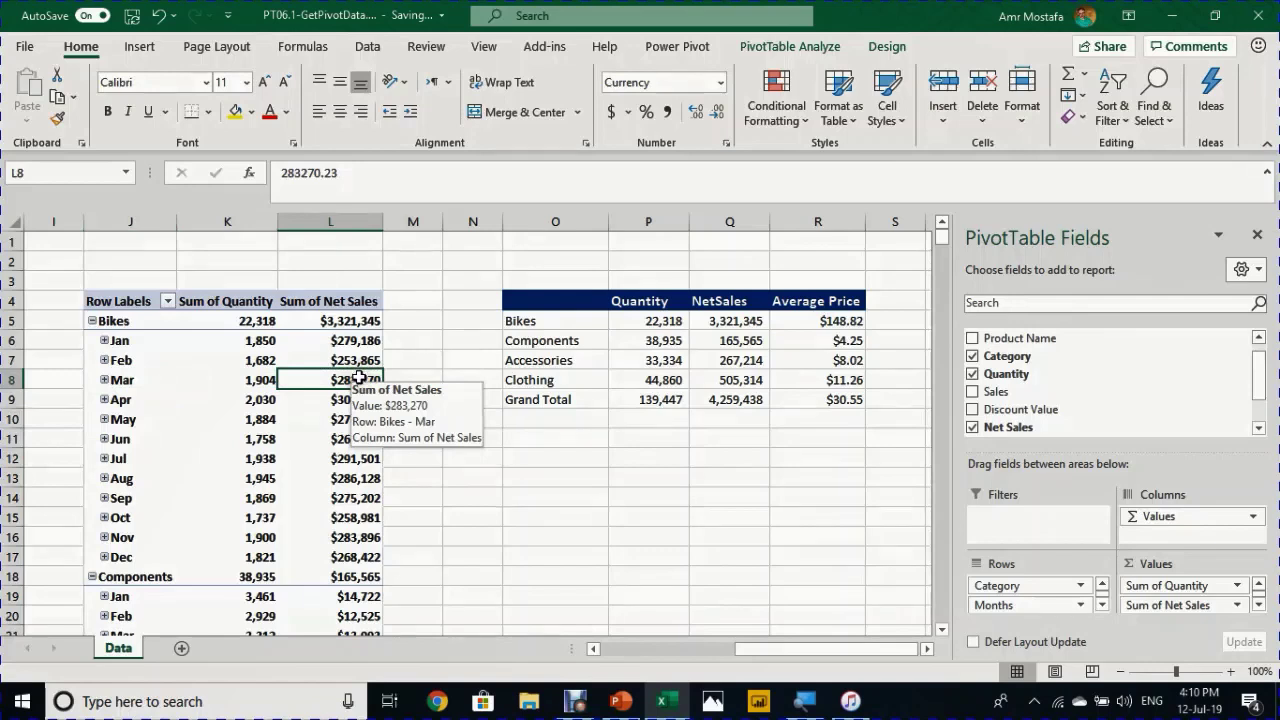
pyautogui.click(642, 362)
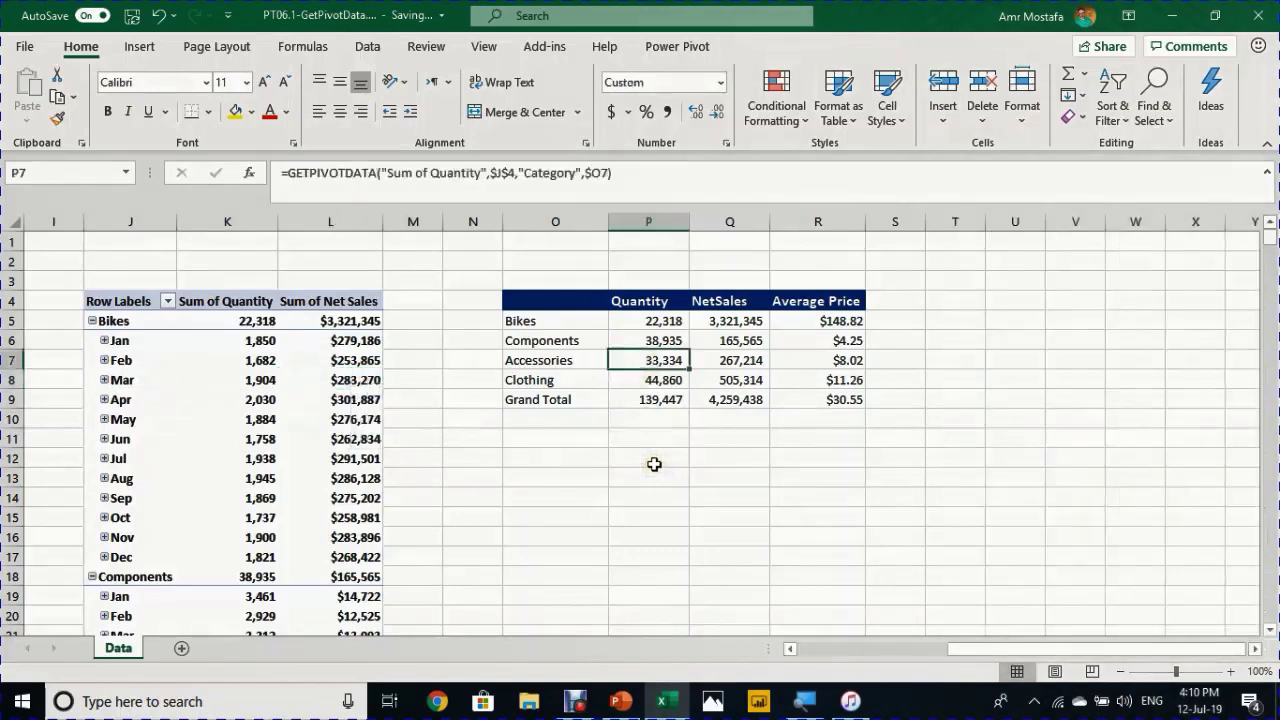